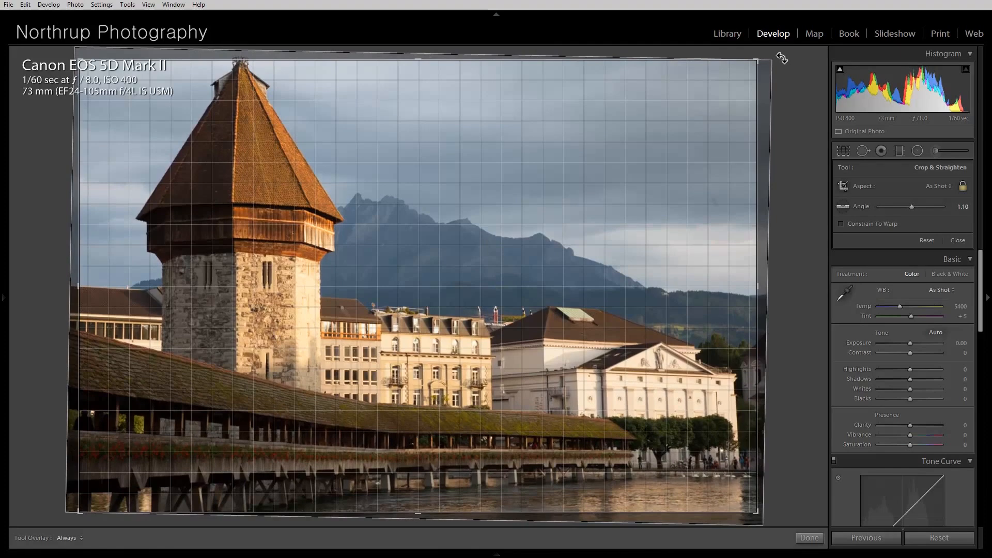
# Straighten the tower photo by rotating the crop to an angle of about 0.76 and apply it.
pyautogui.moveTo(782, 59); pyautogui.dragTo(780, 57)
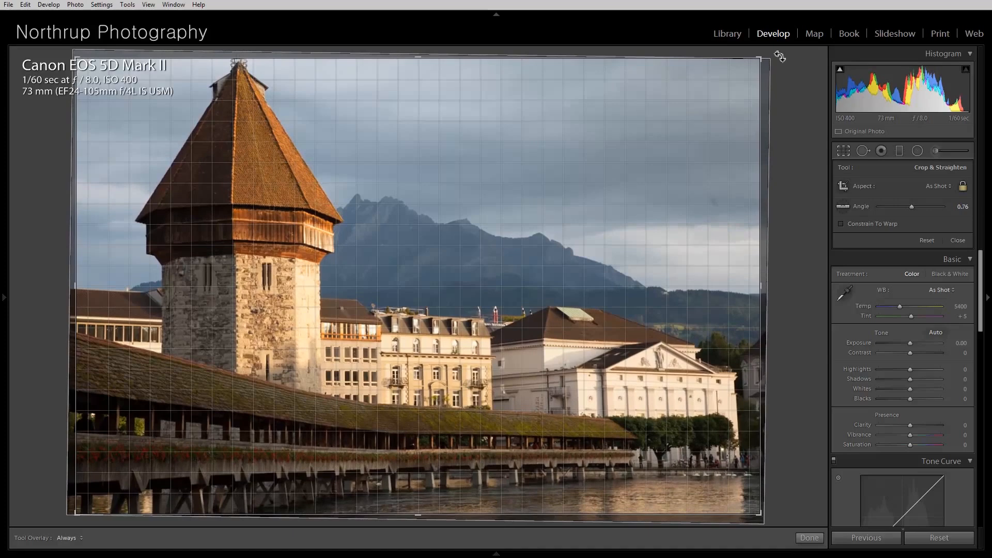
pyautogui.moveTo(780, 56); pyautogui.dragTo(772, 54)
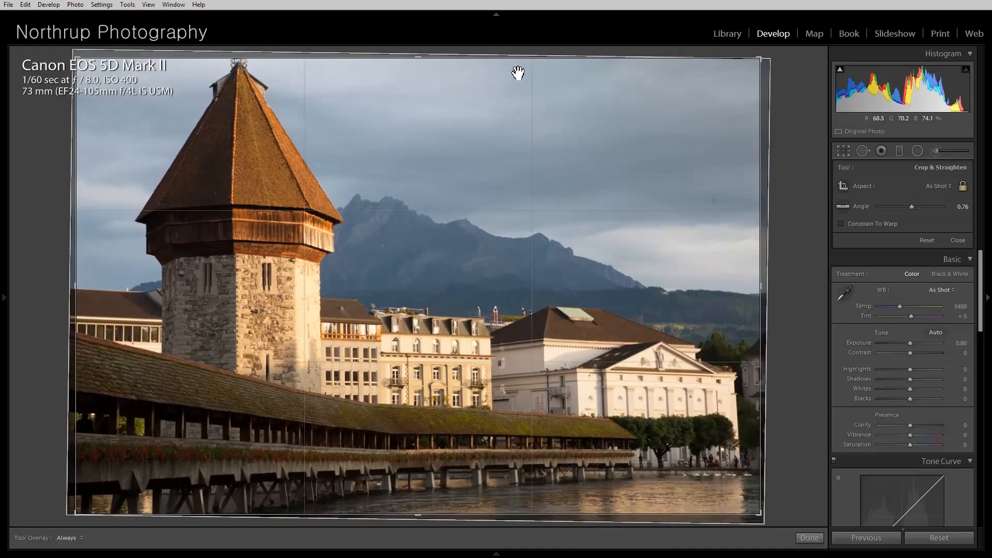
pyautogui.press('Return')
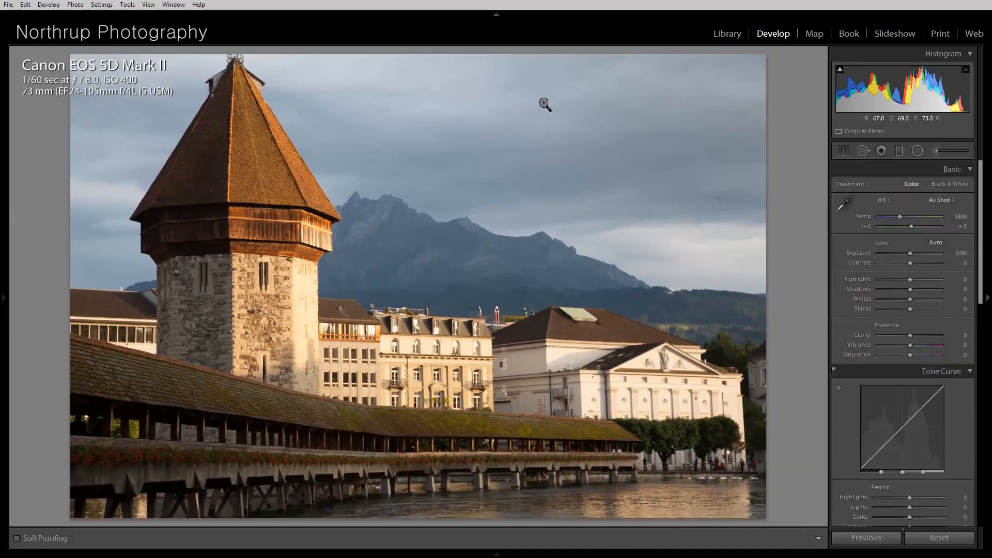
# Remove a dust spot in the sky right of the mountain with the Spot Removal heal tool.
pyautogui.click(858, 150)
pyautogui.click(719, 199)
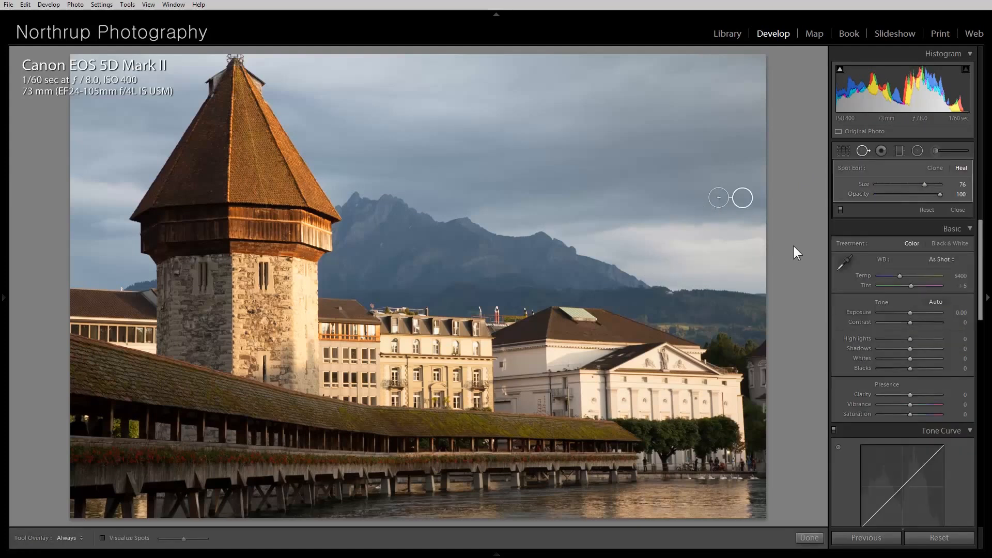
pyautogui.click(957, 210)
# Enable lens profile corrections, toggling them off and on to compare the result.
pyautogui.scroll(-6, 935, 312)
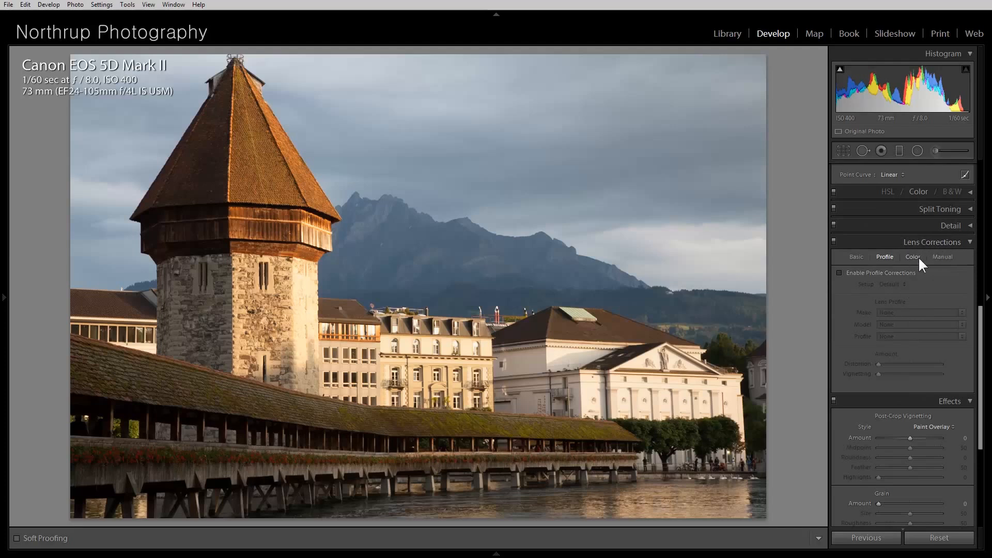
pyautogui.click(839, 273)
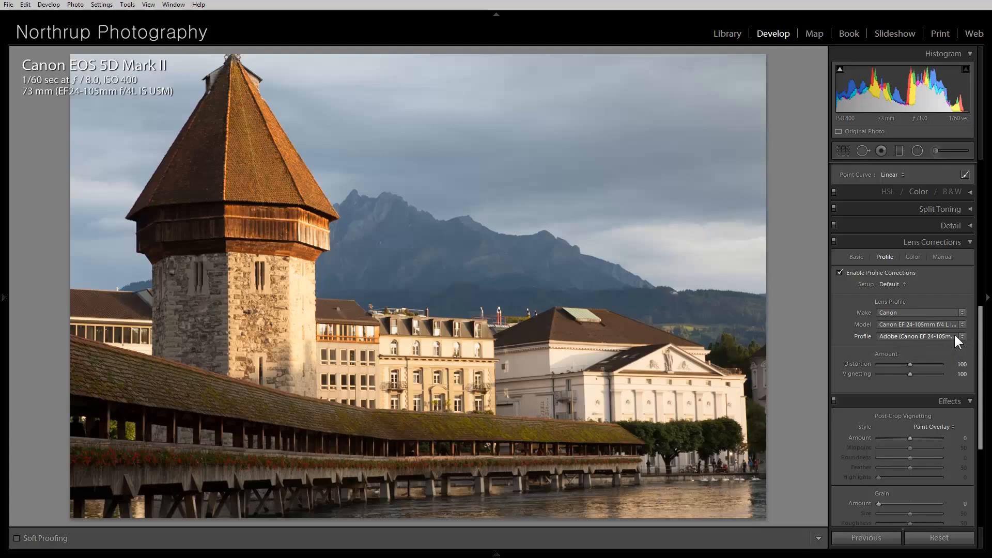
pyautogui.click(841, 272)
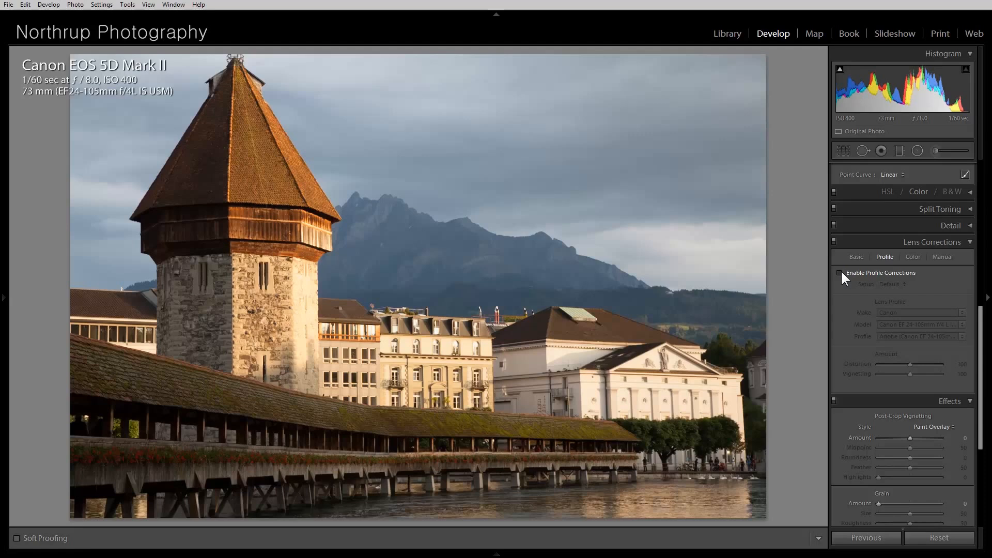
pyautogui.click(841, 273)
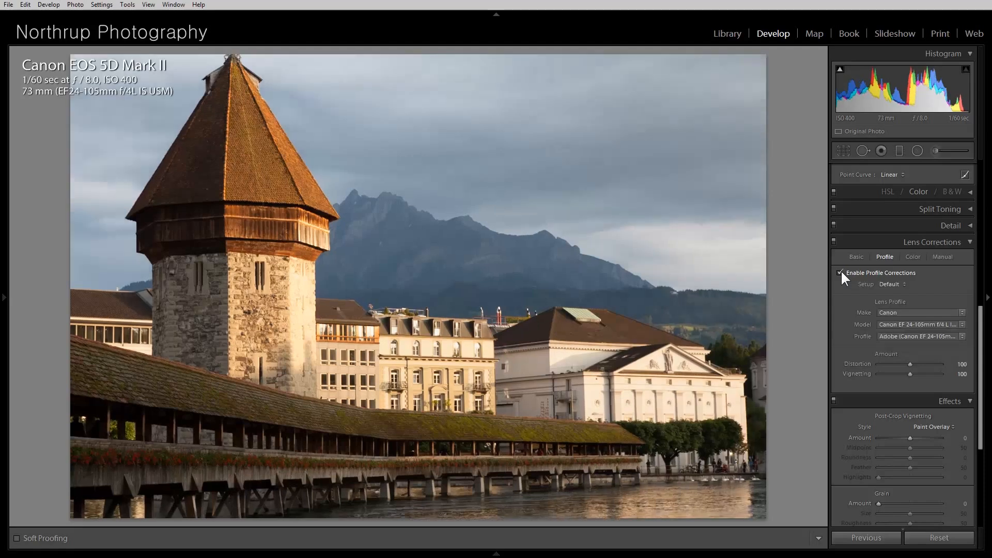
pyautogui.click(840, 272)
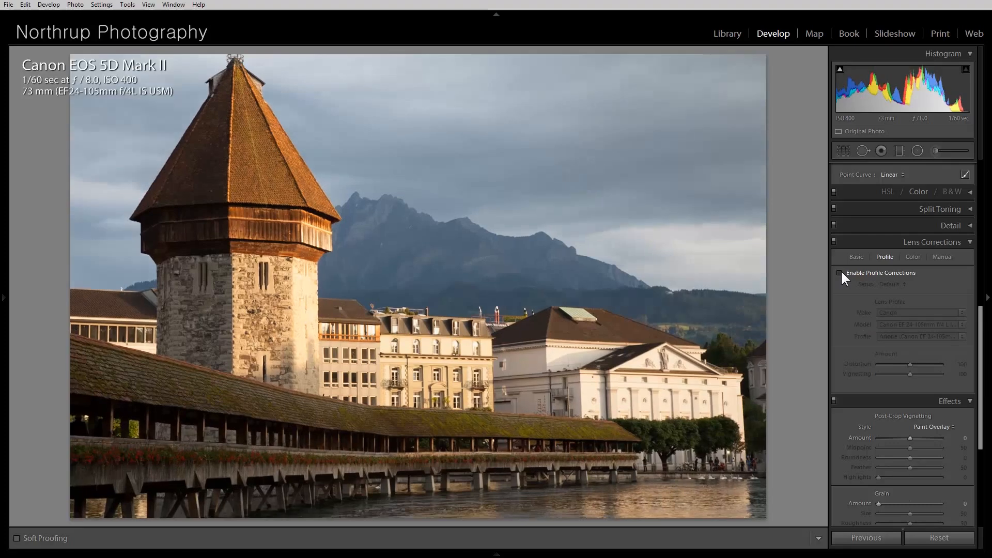
pyautogui.click(840, 272)
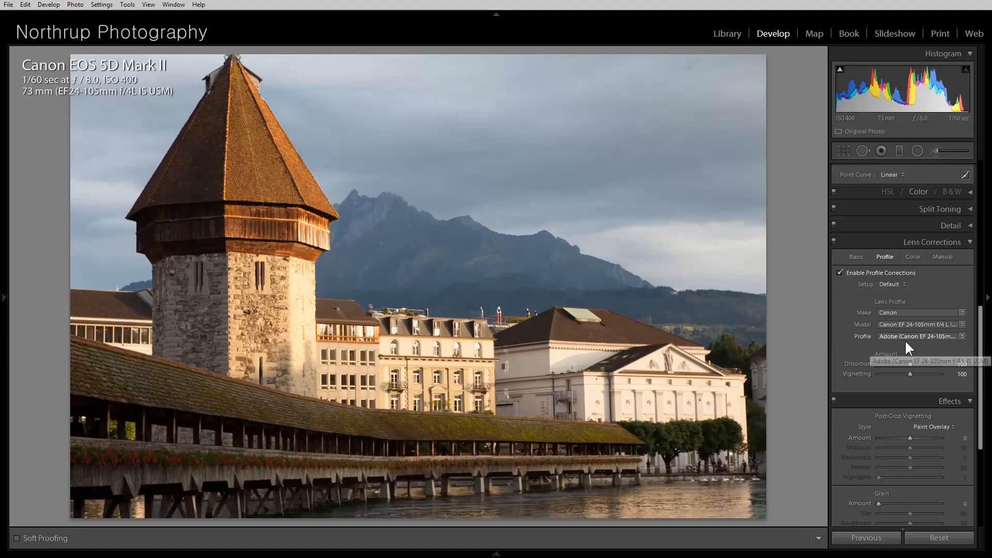
# Adjust the tone, setting Whites to +17 and Contrast to +55.
pyautogui.scroll(10, 905, 341)
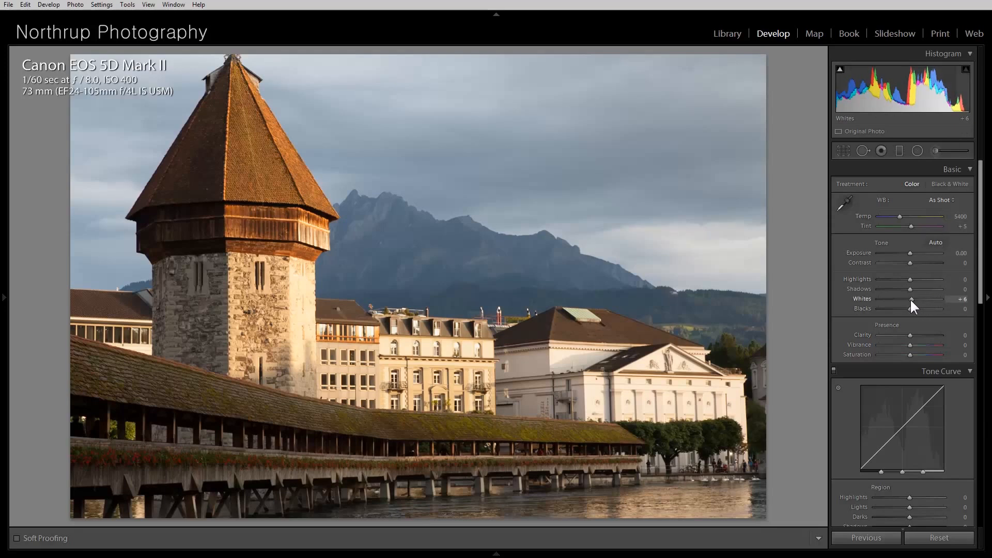
pyautogui.moveTo(912, 300); pyautogui.dragTo(920, 300)
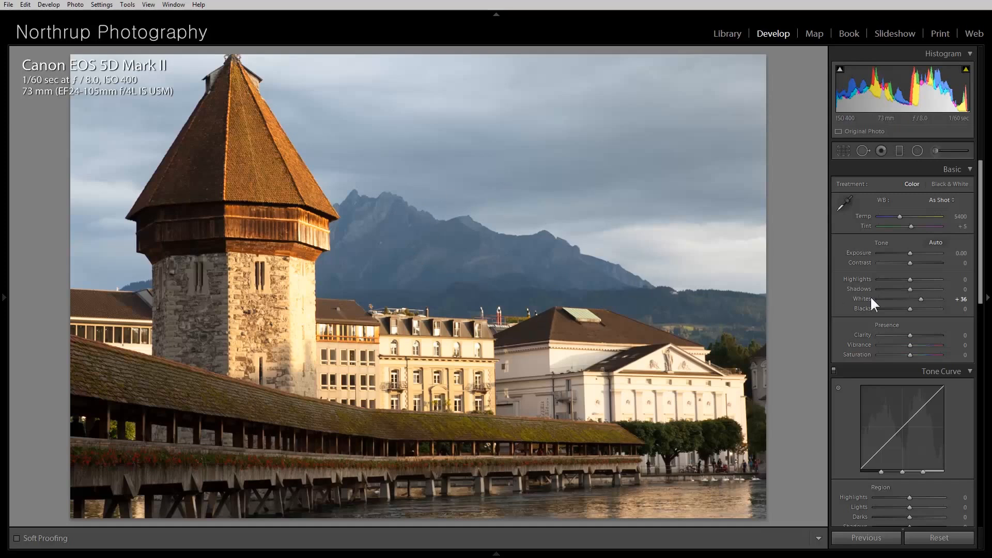
pyautogui.moveTo(912, 264); pyautogui.dragTo(915, 299)
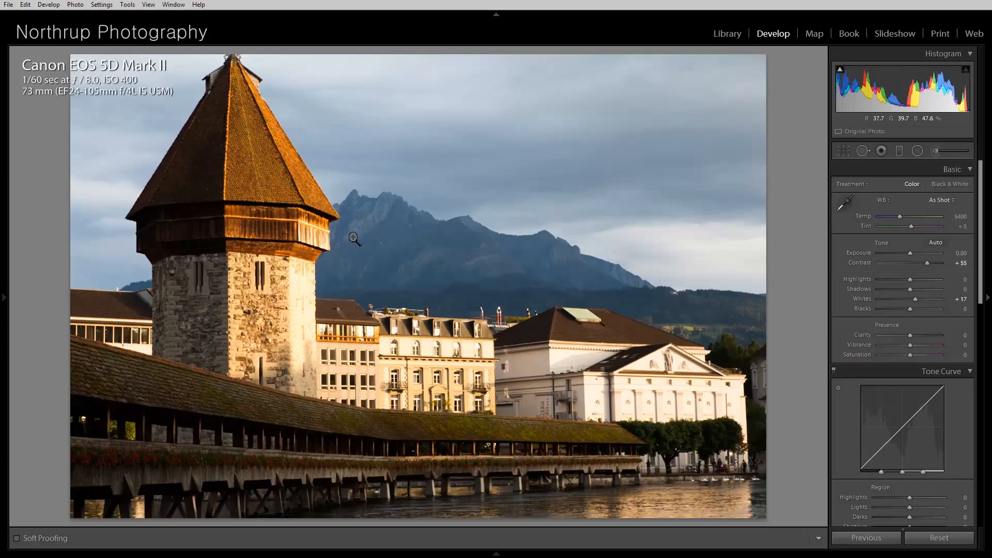
# Compare the original and latest edit states in the History list.
pyautogui.click(4, 298)
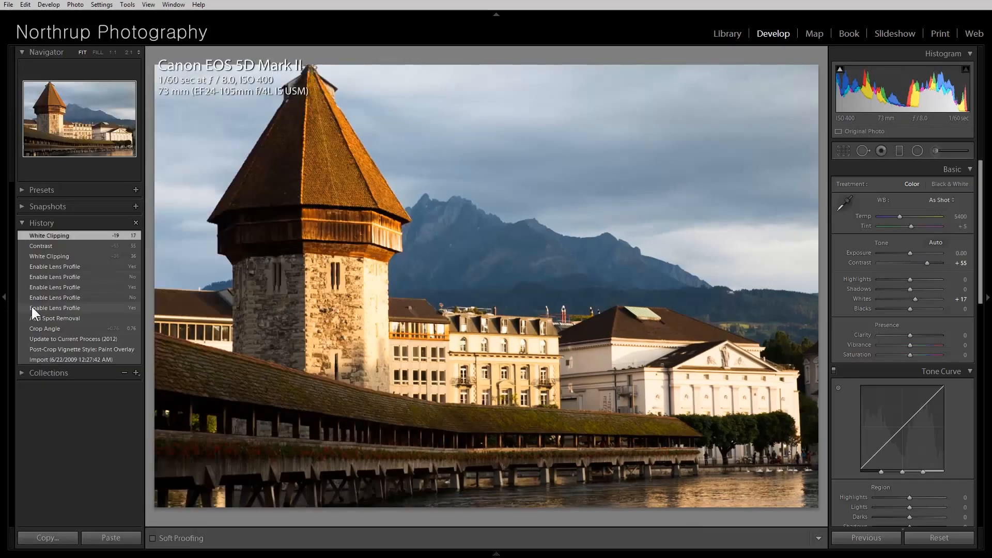
pyautogui.click(88, 339)
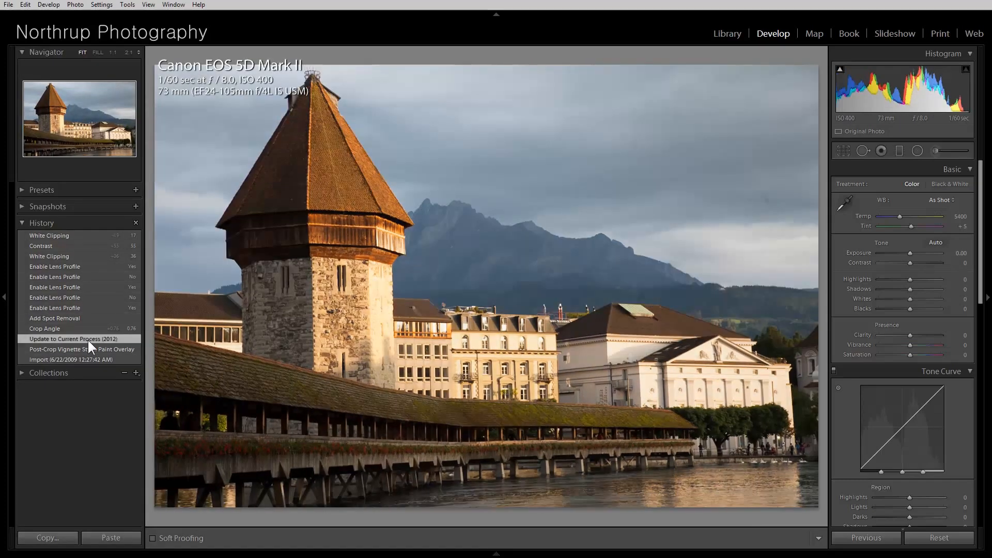
pyautogui.click(58, 235)
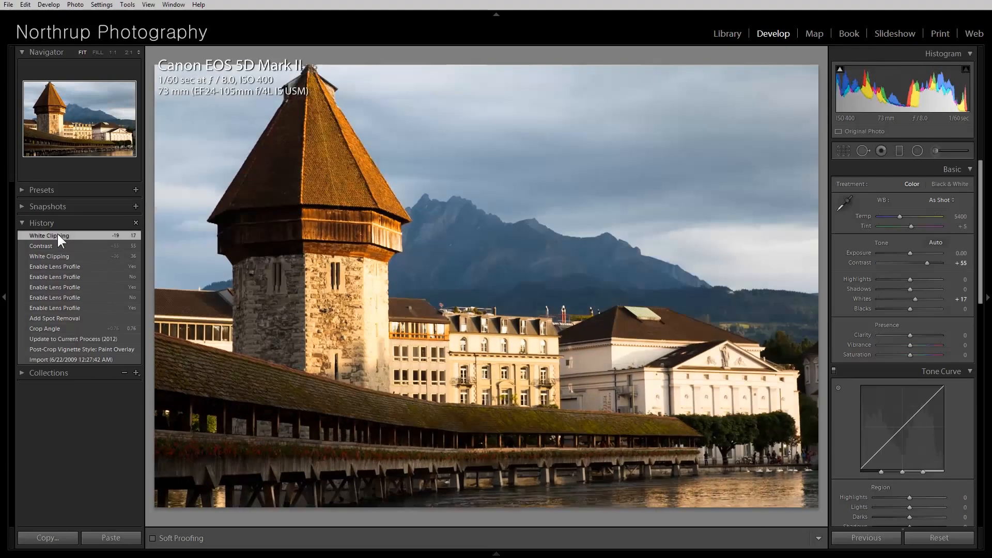
pyautogui.click(73, 339)
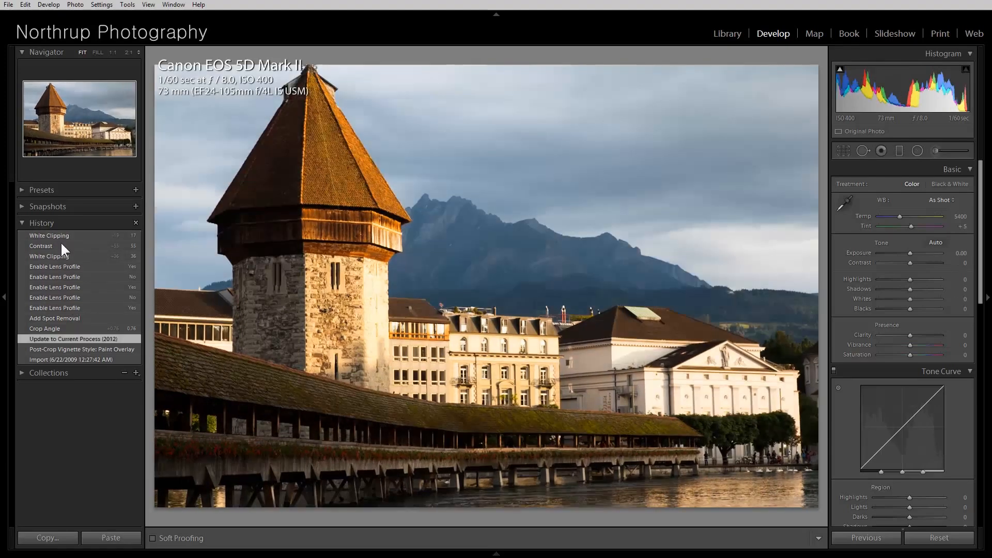
pyautogui.click(58, 233)
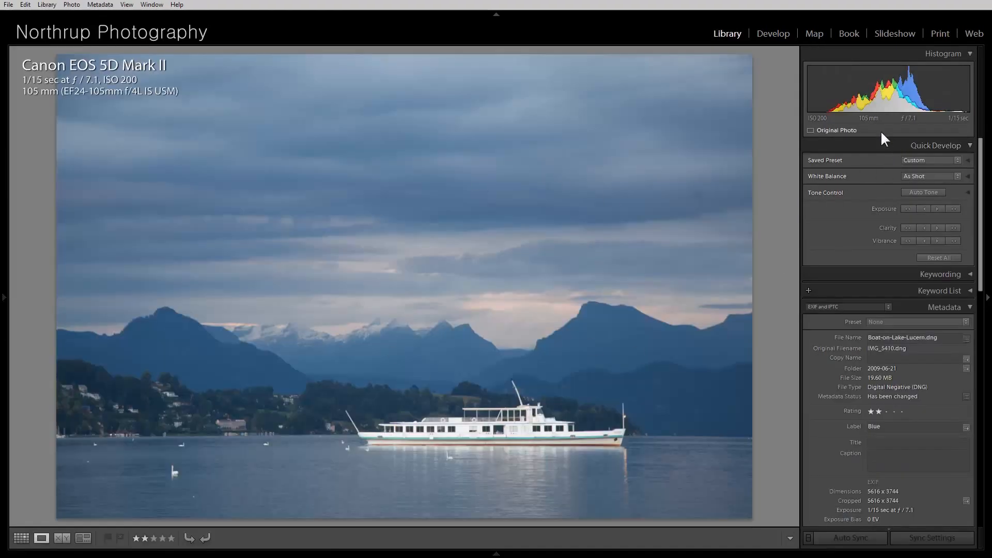
# Open the boat photo in Develop and remove a sky spot with Spot Removal.
pyautogui.click(776, 33)
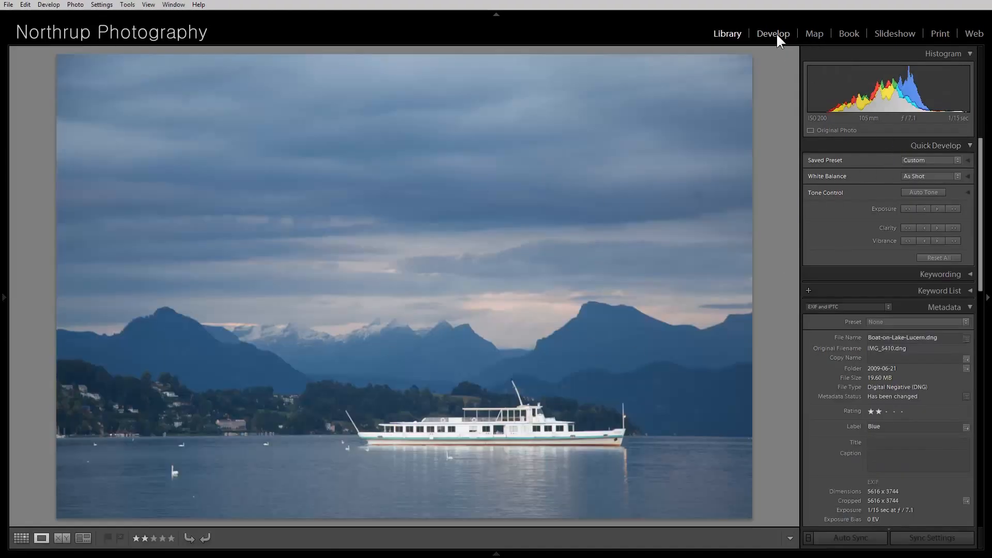
pyautogui.click(863, 151)
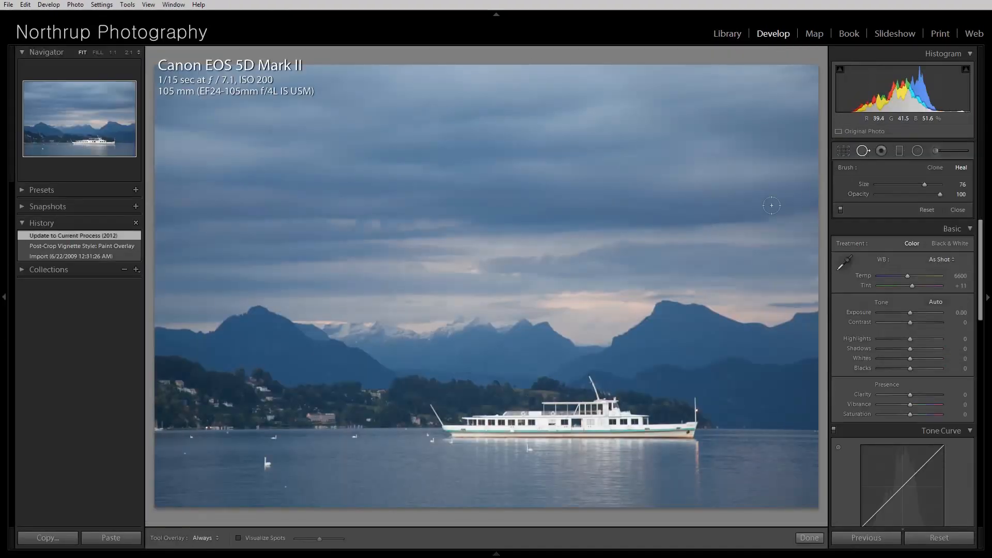
pyautogui.click(767, 201)
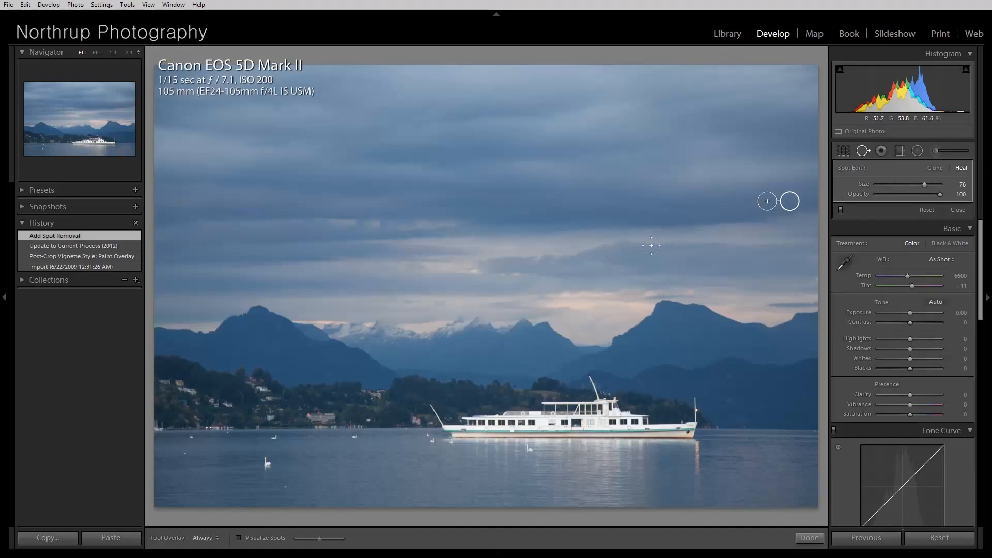
# Straighten the boat photo with a crop angle of about -0.12 and apply it.
pyautogui.click(845, 149)
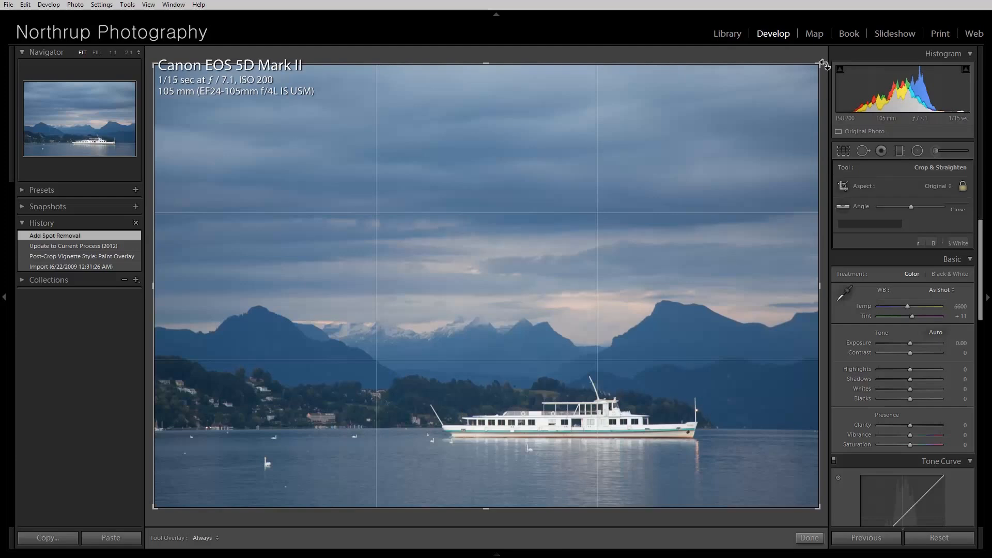
pyautogui.moveTo(824, 64); pyautogui.dragTo(824, 65)
pyautogui.press('Return')
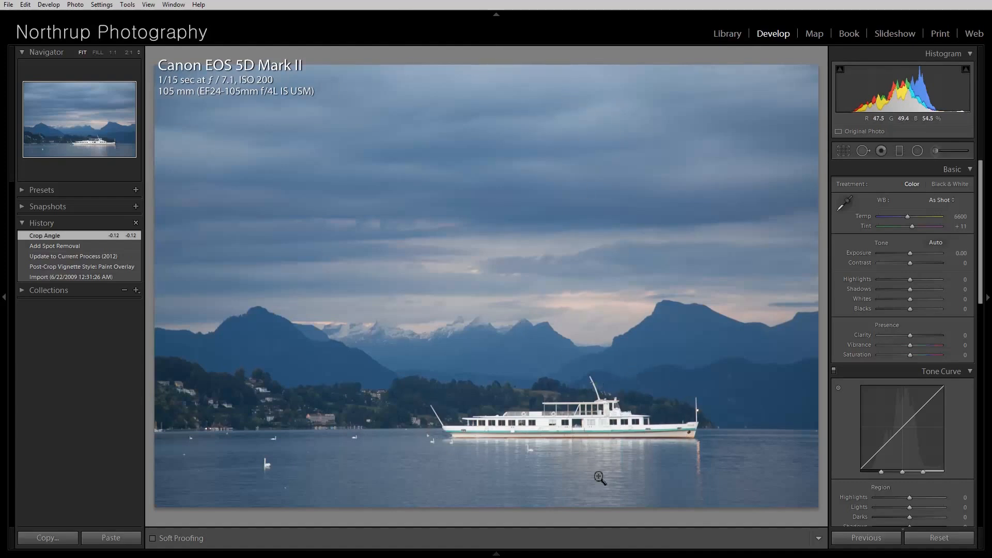
# Crop the boat photo tighter around the boat and mountains, repositioning the image inside the frame.
pyautogui.click(838, 152)
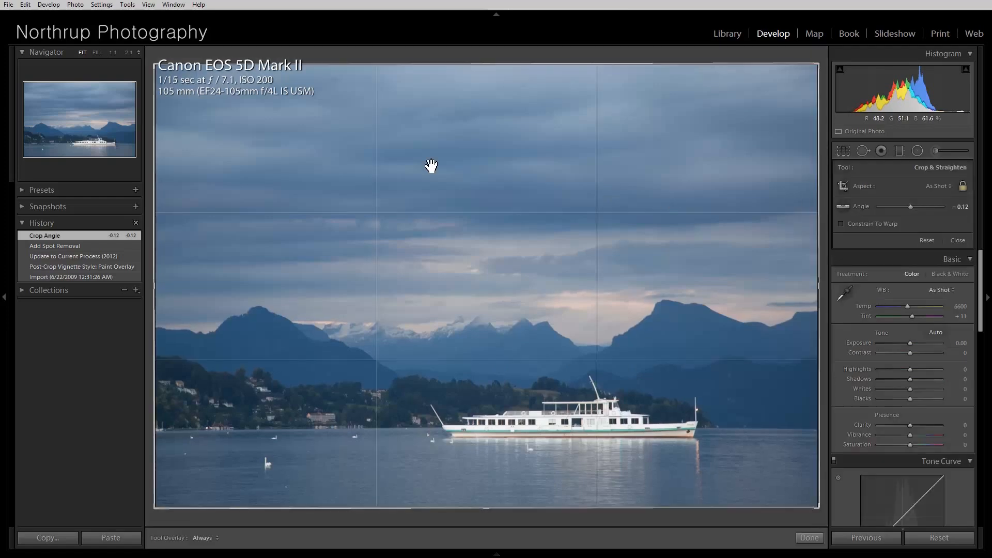
pyautogui.moveTo(156, 63); pyautogui.dragTo(172, 133)
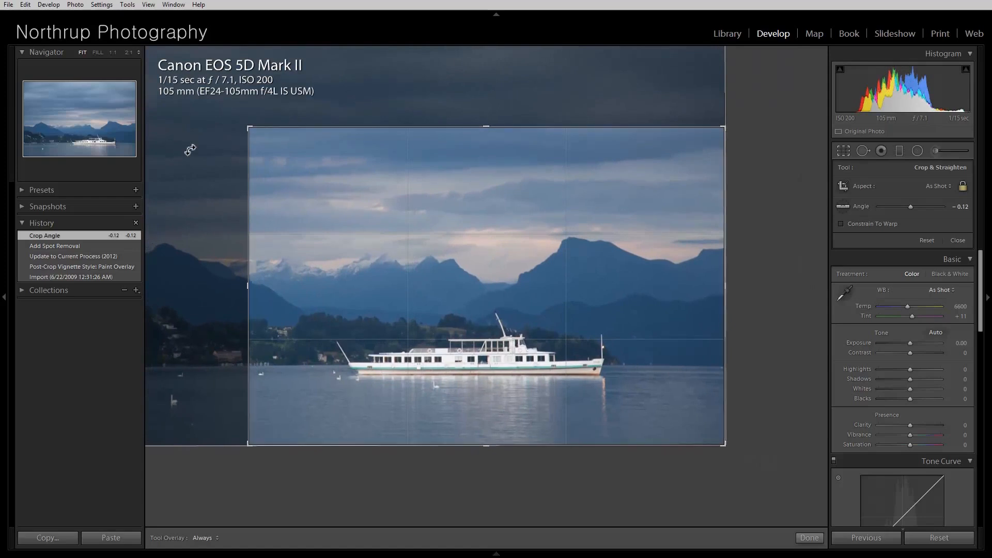
pyautogui.moveTo(434, 290); pyautogui.dragTo(394, 267)
pyautogui.press('Return')
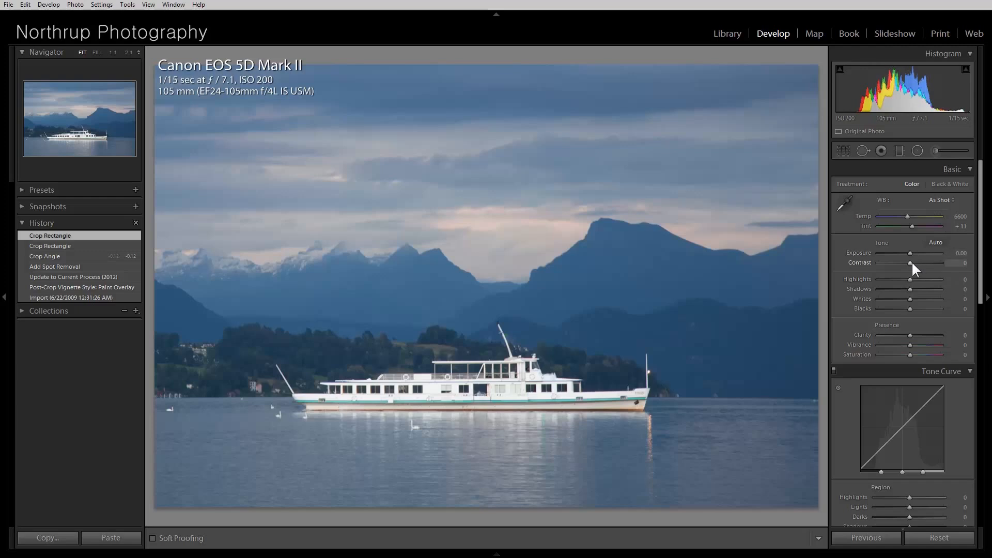
# Adjust the boat photo's tone: Contrast +100, Blacks -24 and Highlights -79.
pyautogui.moveTo(911, 264); pyautogui.dragTo(944, 268)
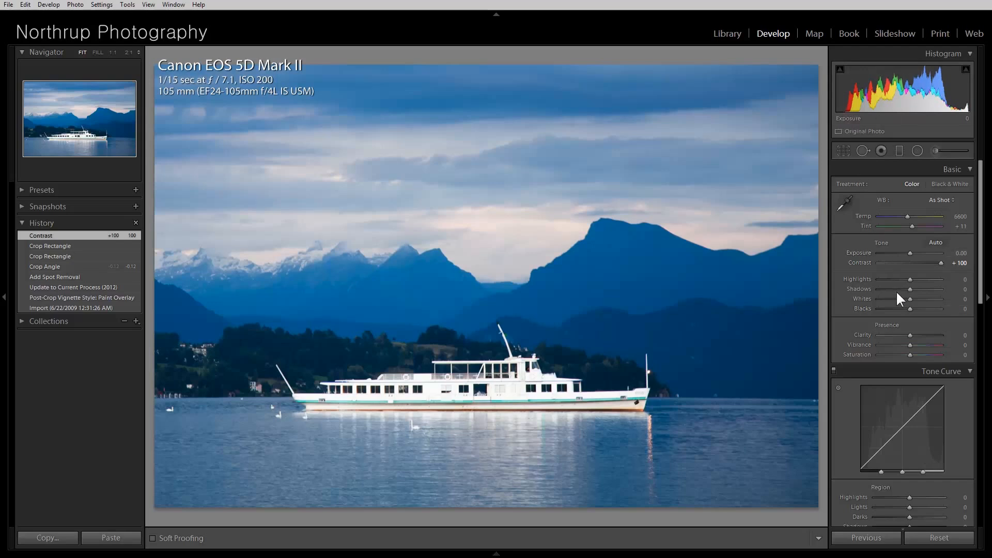
pyautogui.moveTo(908, 309); pyautogui.dragTo(900, 309)
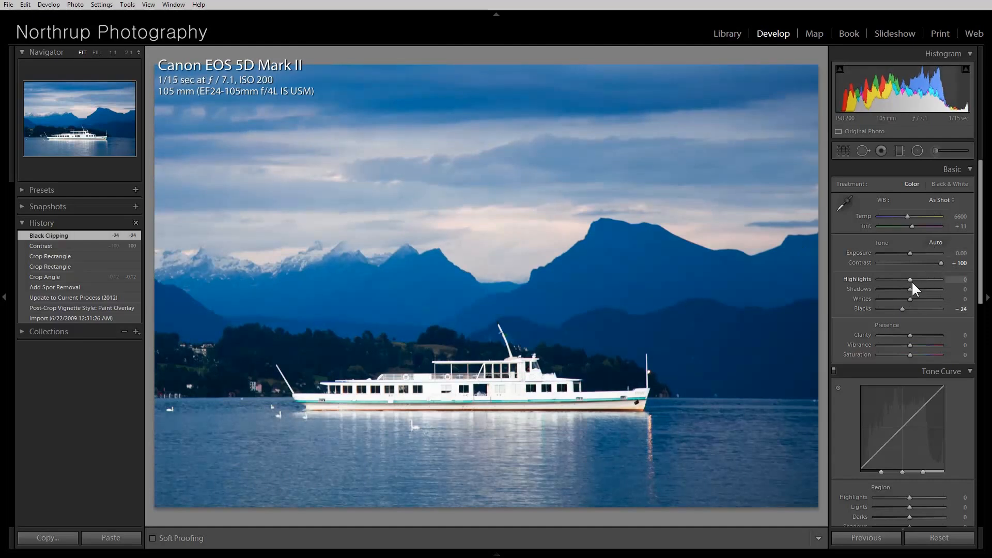
pyautogui.moveTo(899, 279)
pyautogui.mouseDown()
pyautogui.moveTo(907, 279)
pyautogui.moveTo(885, 281)
pyautogui.mouseUp()
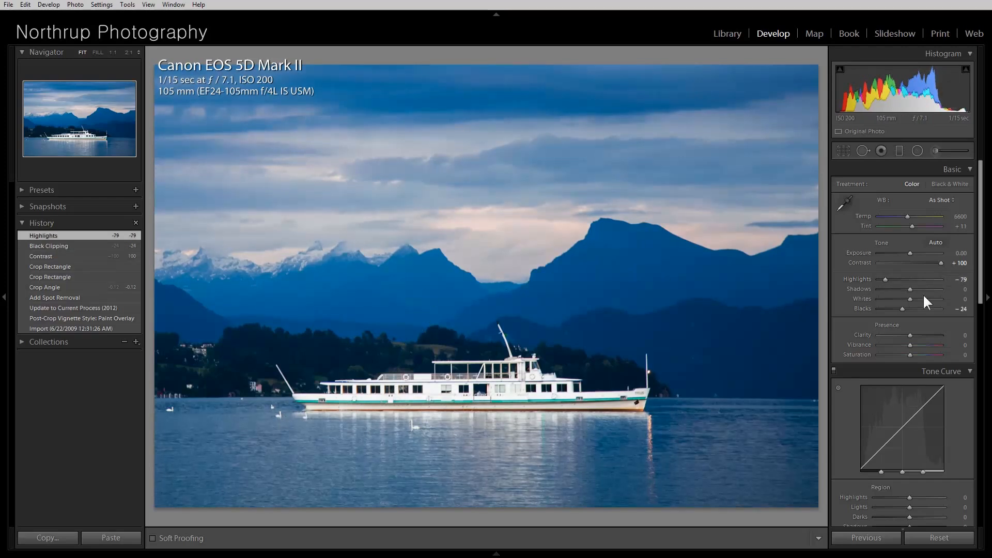
# Enable lens profile corrections for the boat photo.
pyautogui.scroll(-5, 923, 293)
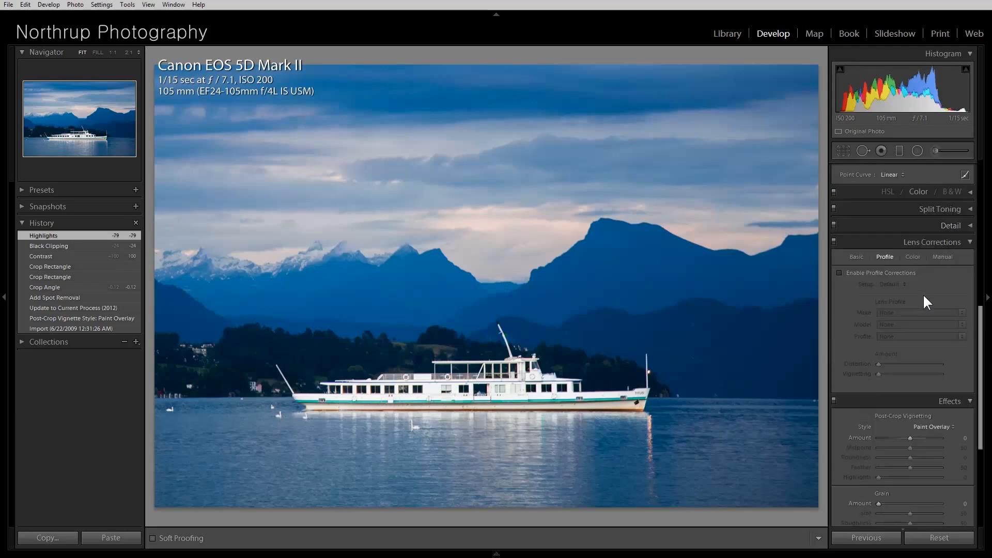
pyautogui.click(870, 273)
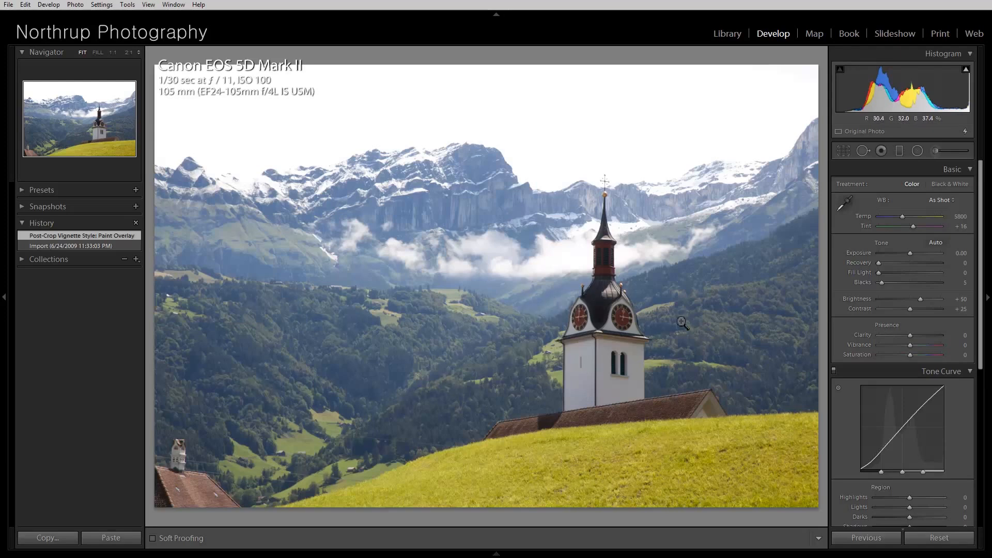
# Crop the church photo by trimming its left and right sides and apply the crop.
pyautogui.click(13, 296)
pyautogui.click(845, 150)
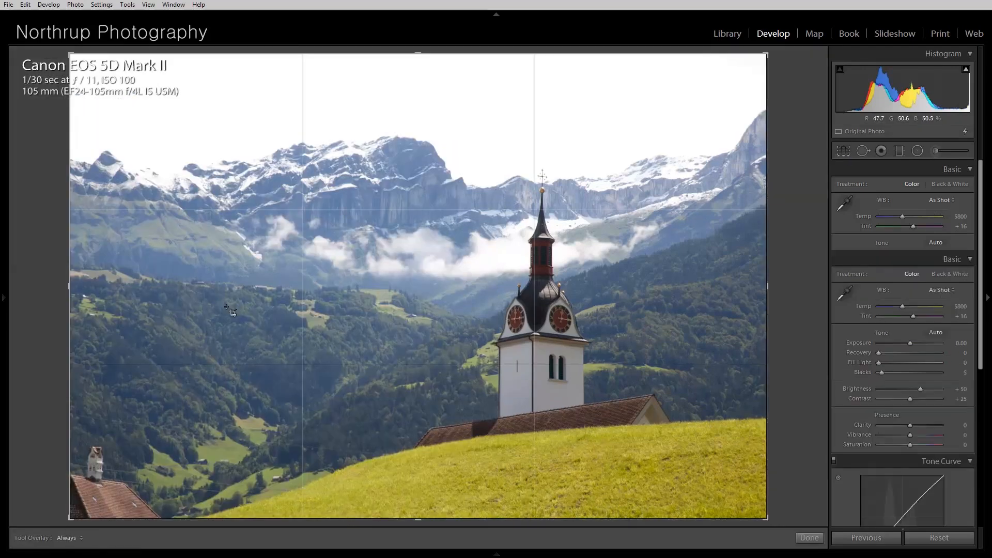
pyautogui.moveTo(69, 286); pyautogui.dragTo(105, 288)
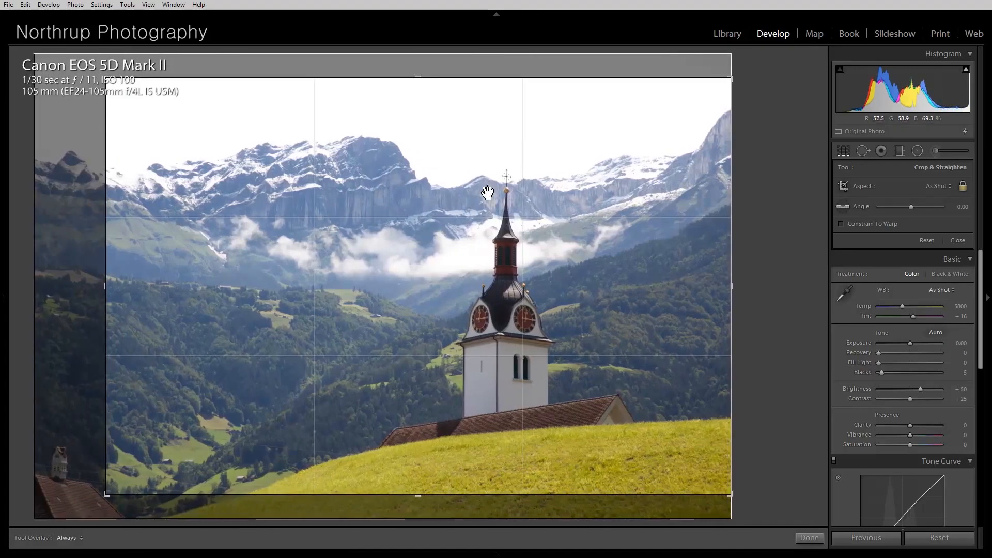
pyautogui.moveTo(726, 288); pyautogui.dragTo(720, 289)
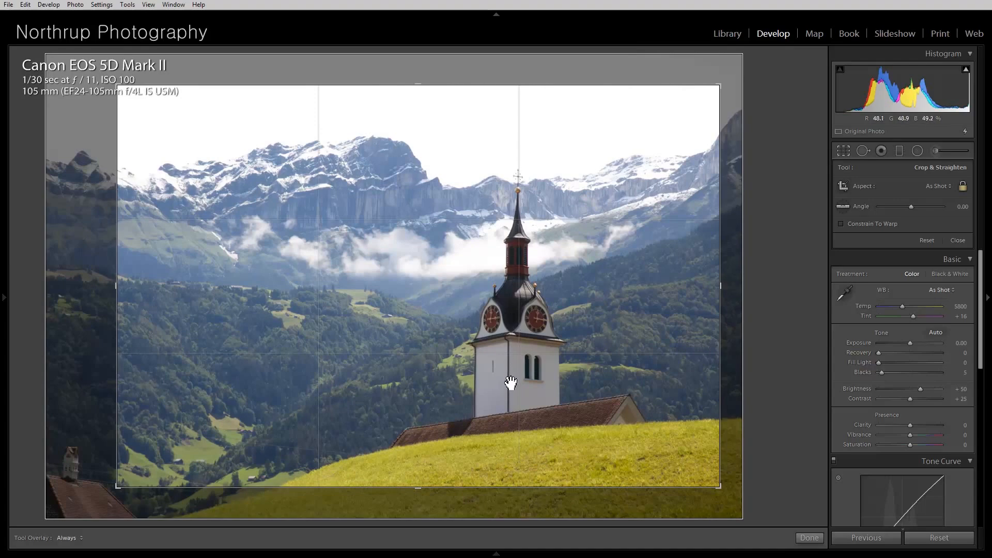
pyautogui.press('Return')
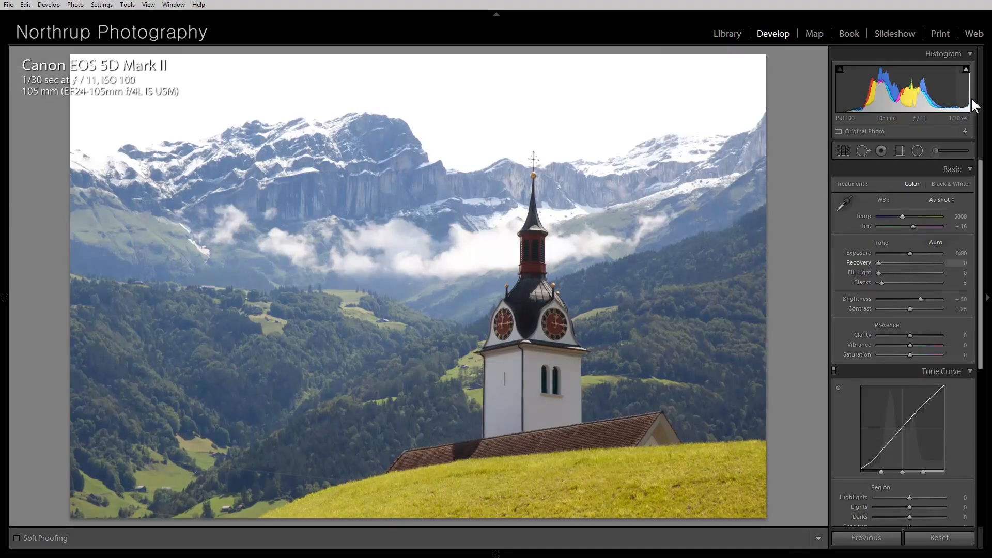
# Turn on the highlight clipping warning and set the church photo's Highlights to -100.
pyautogui.click(968, 73)
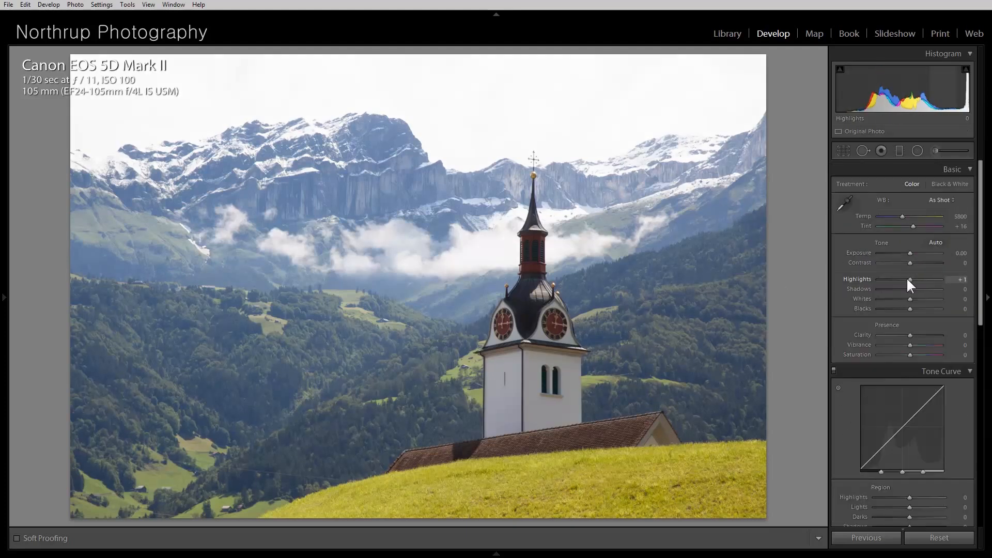
pyautogui.moveTo(906, 278); pyautogui.dragTo(874, 279)
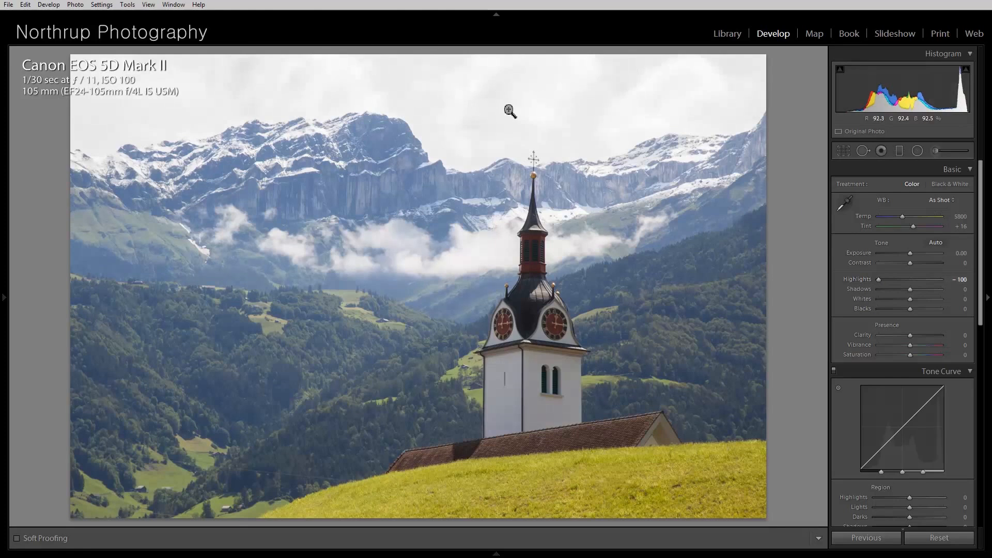
# Try lowering the church photo's Exposure, then reset Exposure to zero.
pyautogui.moveTo(910, 252); pyautogui.dragTo(900, 251)
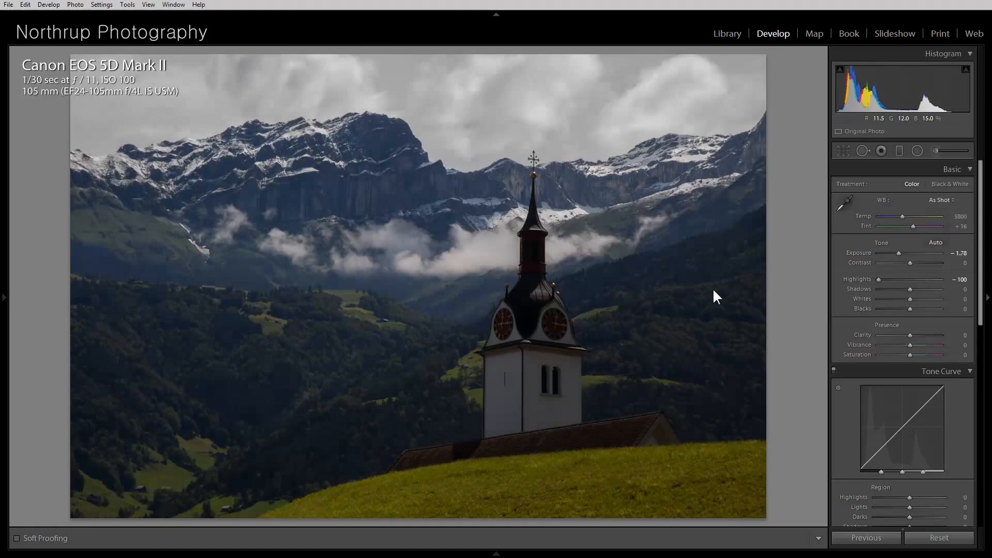
pyautogui.moveTo(902, 252)
pyautogui.mouseDown()
pyautogui.moveTo(916, 254)
pyautogui.moveTo(899, 250)
pyautogui.mouseUp()
pyautogui.moveTo(898, 254); pyautogui.dragTo(909, 256)
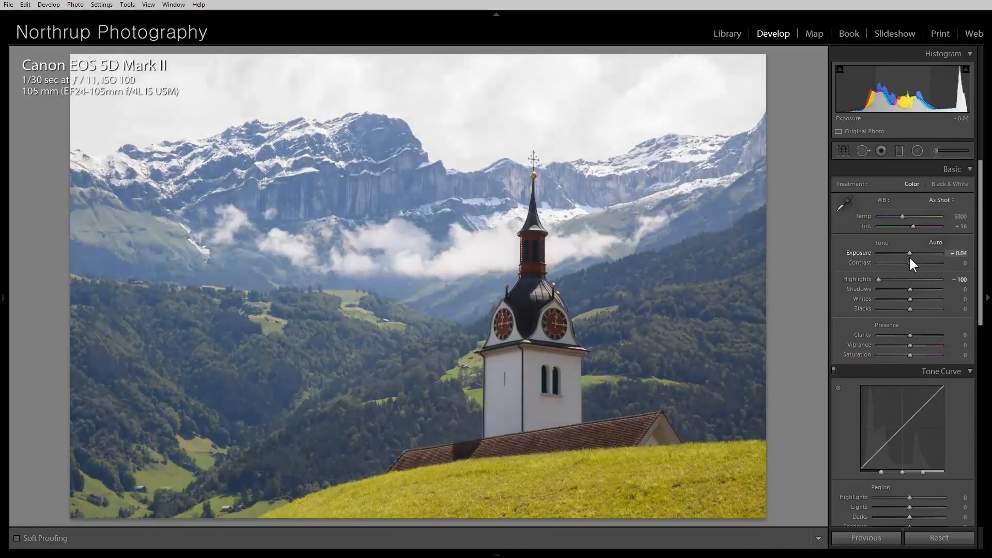
pyautogui.doubleClick(910, 256)
# Create a virtual copy of the church photo in the Library grid.
pyautogui.press('g')
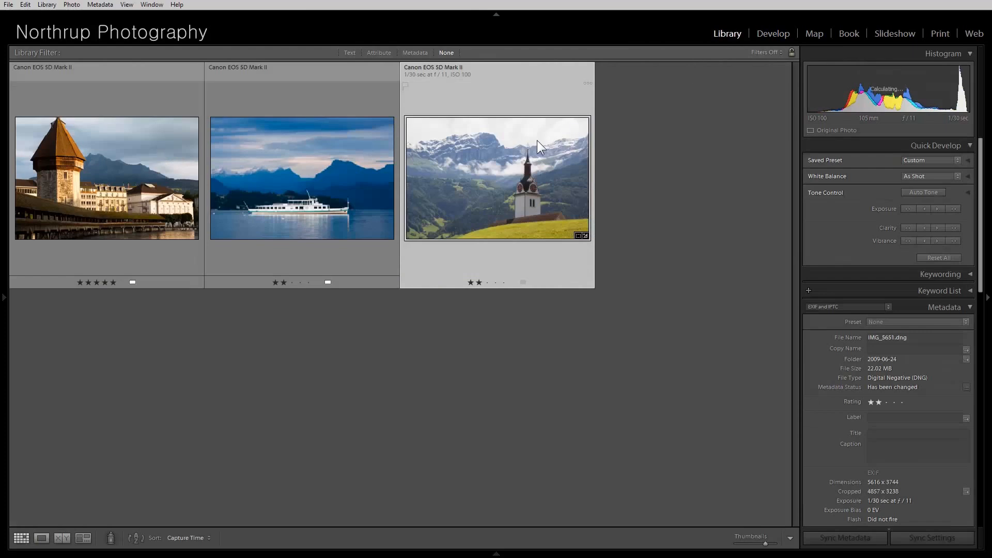
pyautogui.rightClick(537, 141)
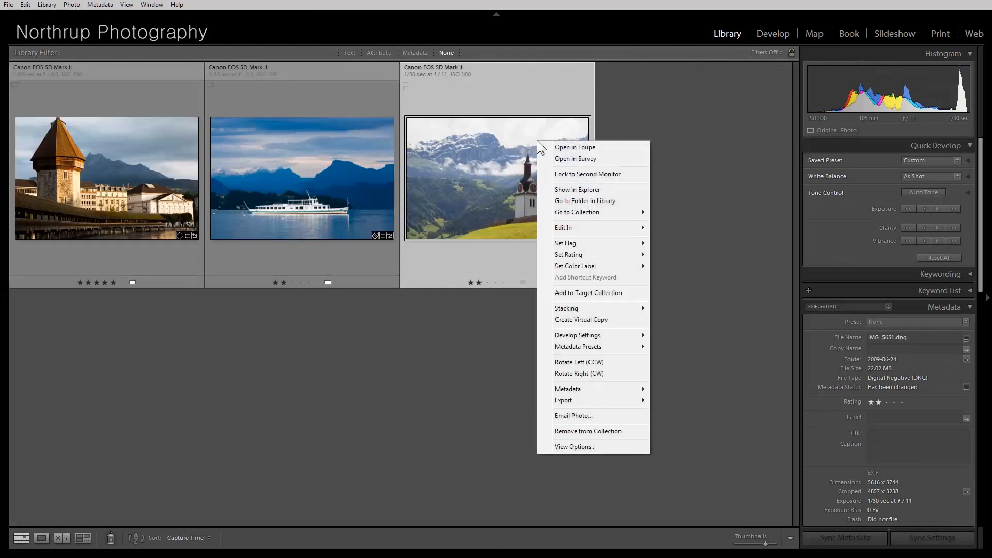
pyautogui.click(618, 320)
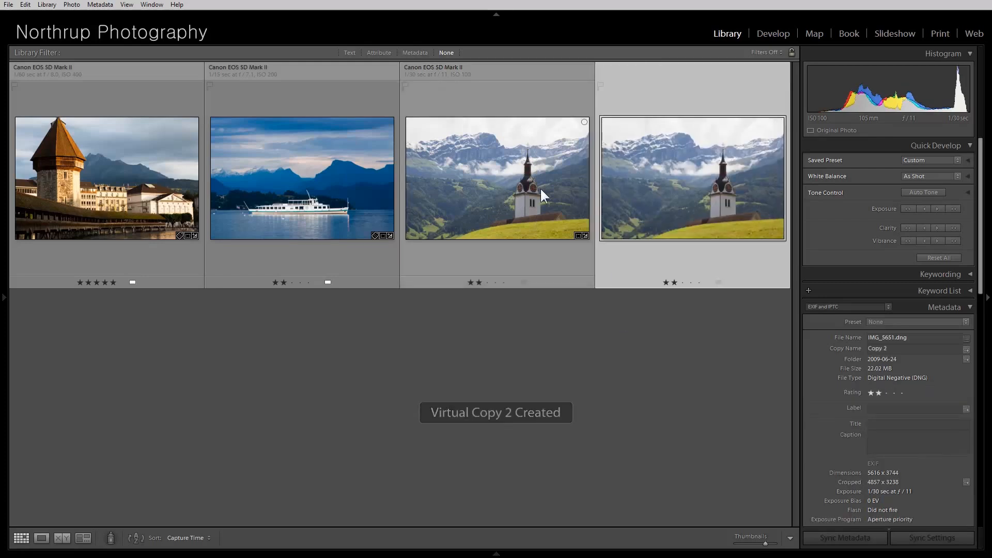
# Darken the original church photo in Develop: Exposure -1.45, Contrast +22, Whites +24, Blacks -29.
pyautogui.click(495, 172)
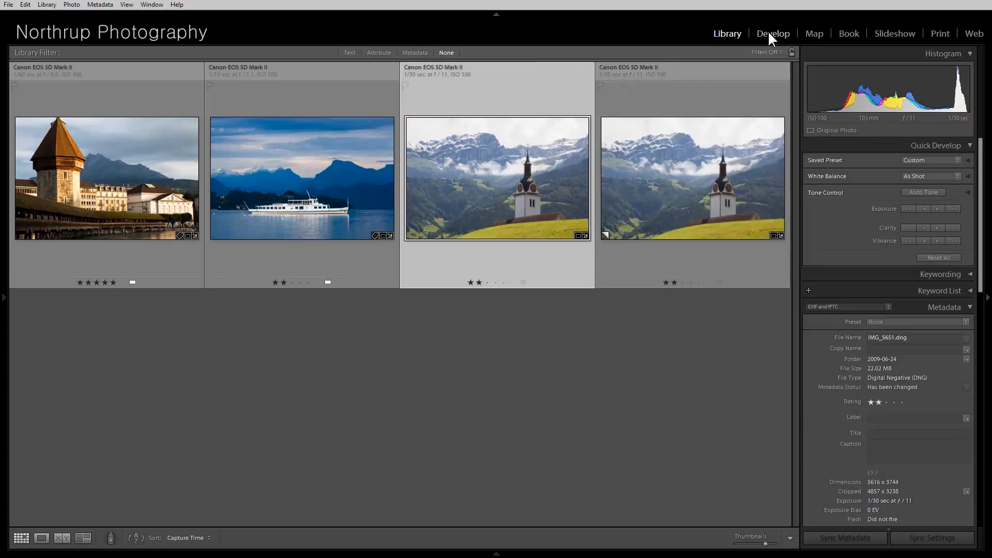
pyautogui.click(770, 33)
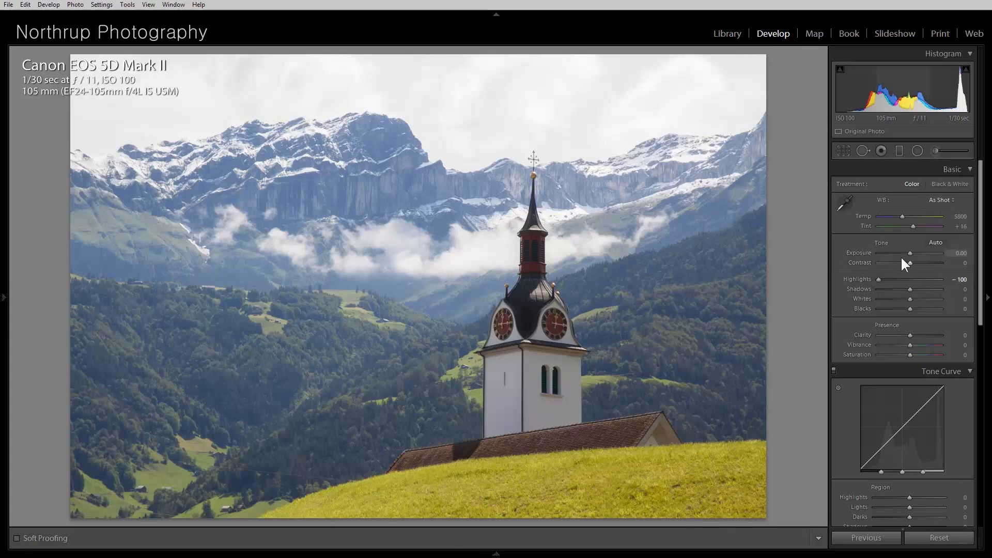
pyautogui.moveTo(909, 252); pyautogui.dragTo(899, 247)
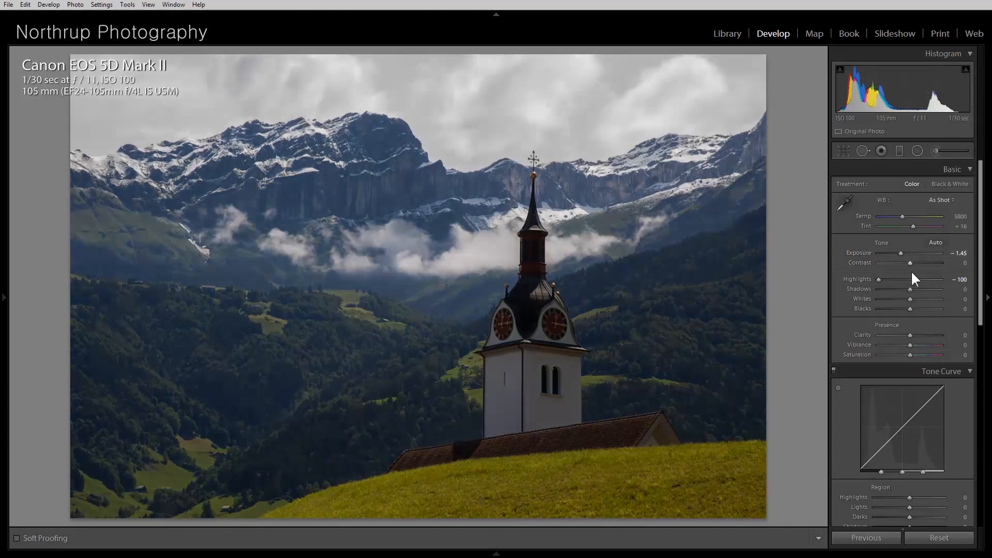
pyautogui.moveTo(913, 299)
pyautogui.mouseDown()
pyautogui.moveTo(923, 301)
pyautogui.moveTo(904, 299)
pyautogui.moveTo(924, 303)
pyautogui.moveTo(901, 308)
pyautogui.mouseUp()
pyautogui.moveTo(910, 262); pyautogui.dragTo(917, 263)
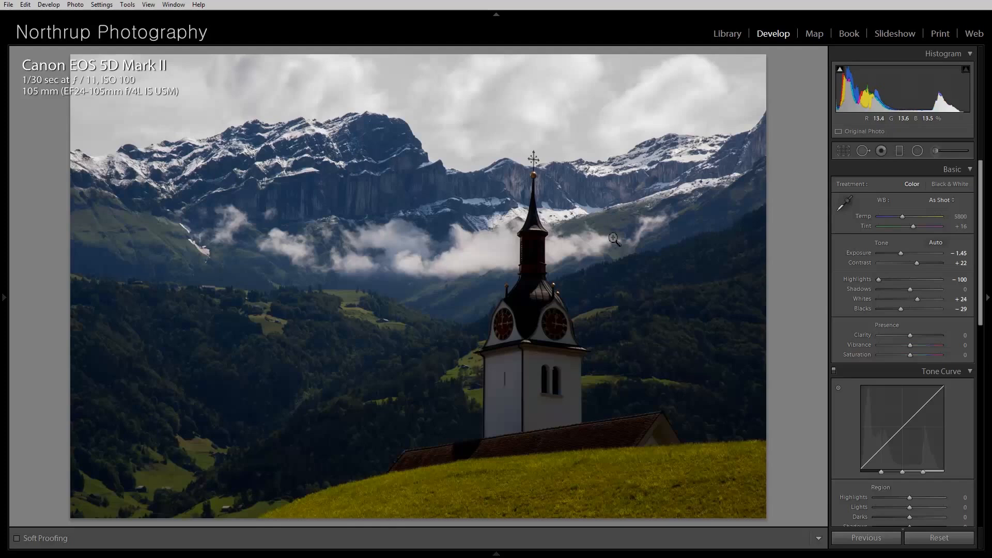
# Brighten the church virtual copy in Develop: Contrast +9, Whites +97, Blacks -70.
pyautogui.press('g')
pyautogui.click(706, 195)
pyautogui.click(764, 33)
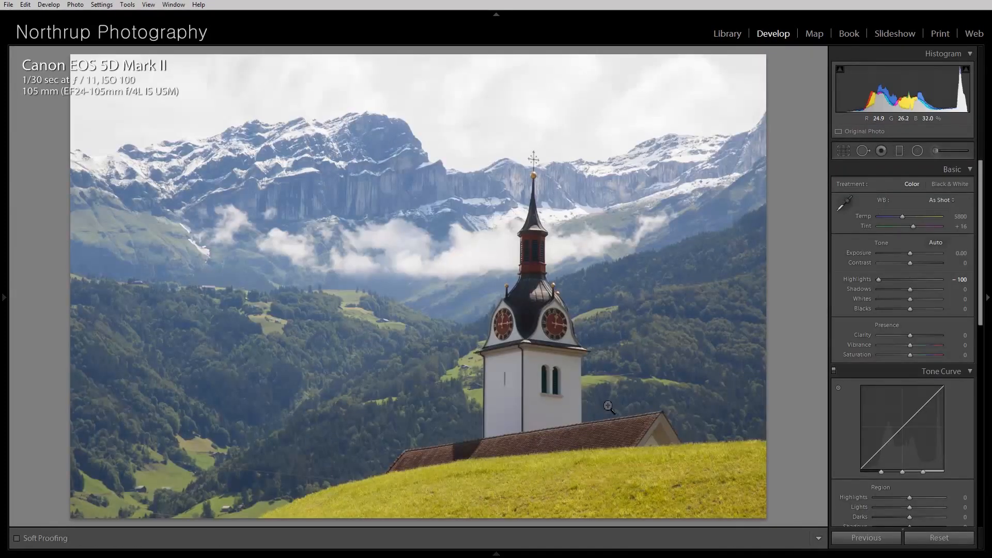
pyautogui.moveTo(910, 309); pyautogui.dragTo(941, 300)
pyautogui.moveTo(908, 260)
pyautogui.mouseDown()
pyautogui.moveTo(920, 266)
pyautogui.moveTo(911, 265)
pyautogui.mouseUp()
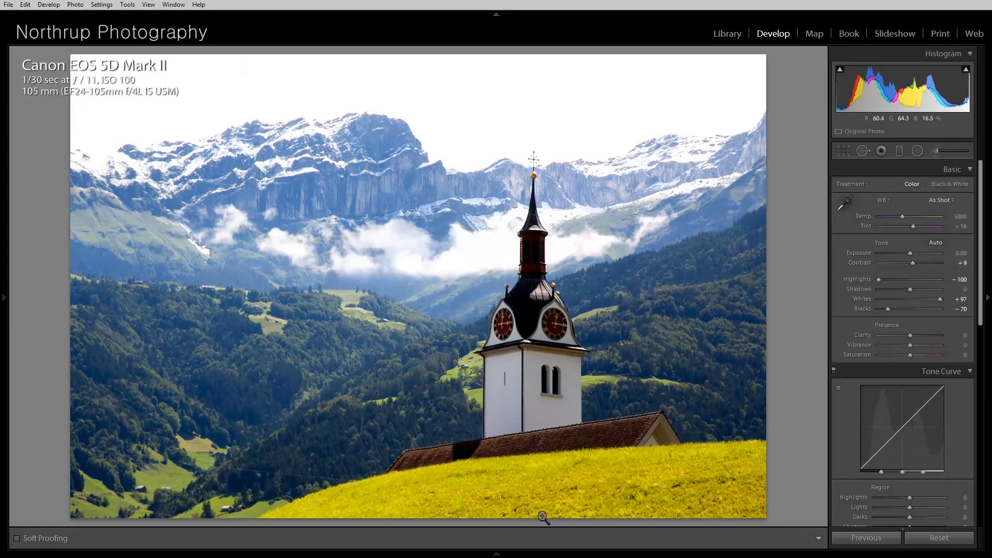
# In the HSL panel of the virtual copy, set Yellow hue to +61 and Orange hue to +100.
pyautogui.moveTo(981, 317); pyautogui.dragTo(984, 410)
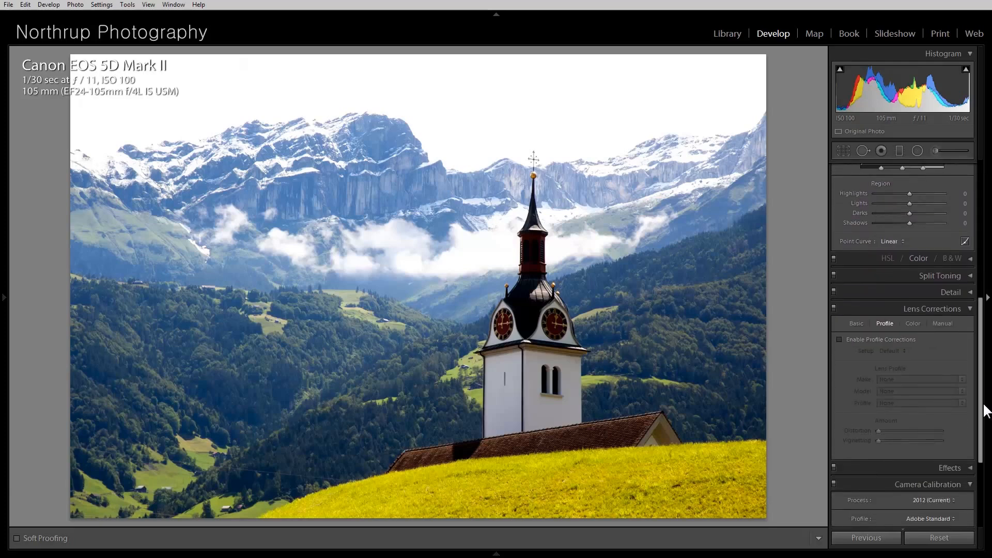
pyautogui.click(971, 258)
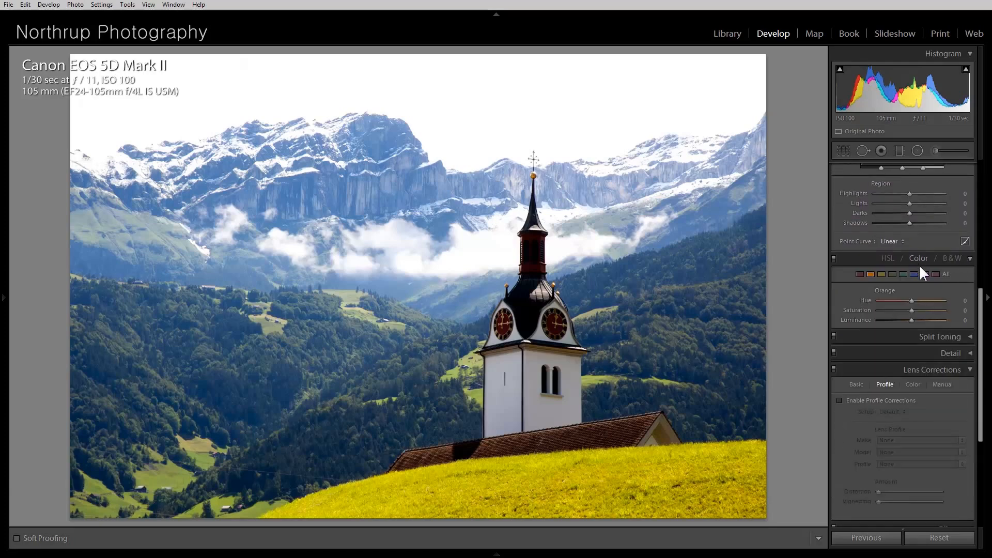
pyautogui.click(881, 273)
pyautogui.moveTo(912, 300); pyautogui.dragTo(926, 299)
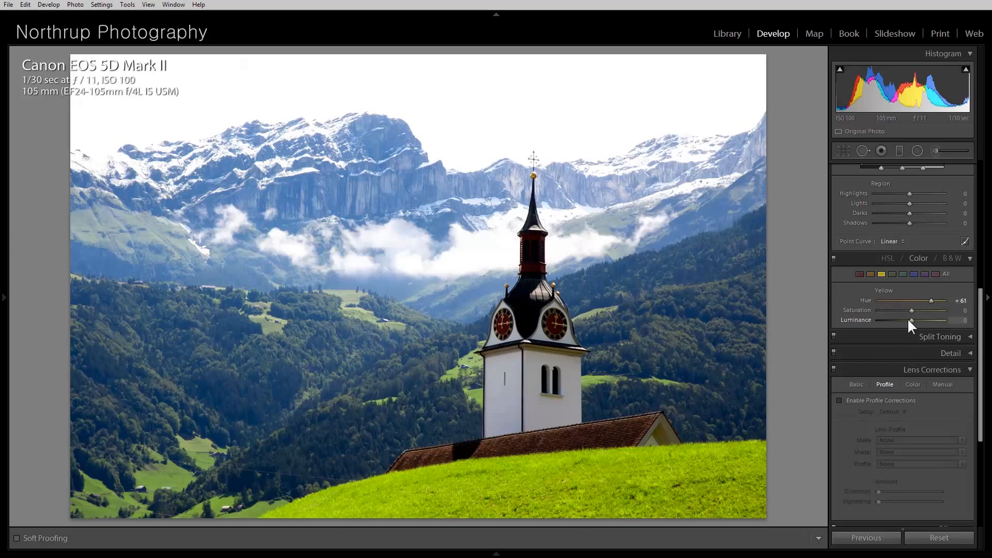
pyautogui.moveTo(910, 310); pyautogui.dragTo(927, 298)
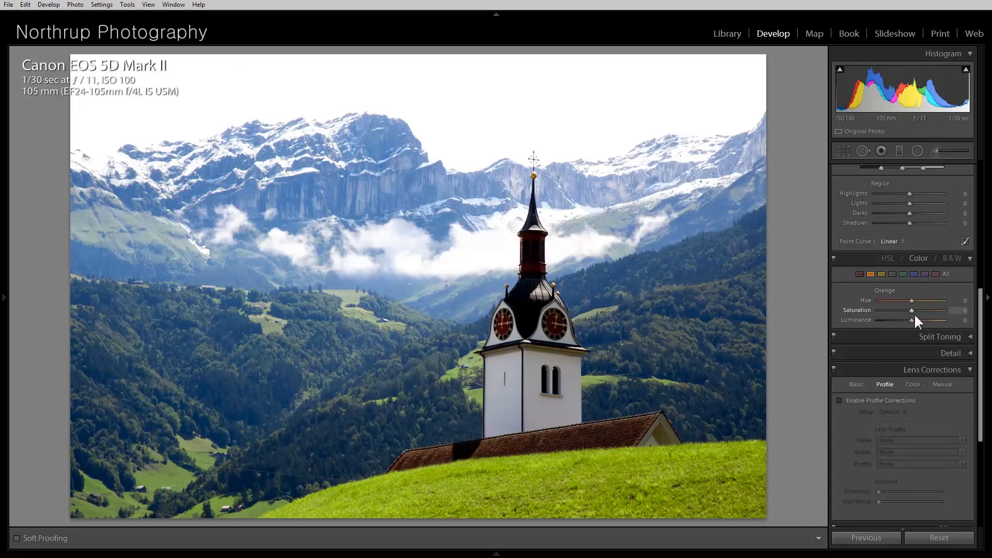
pyautogui.moveTo(910, 300); pyautogui.dragTo(939, 299)
# Compare the copy's unedited history state with its latest edit.
pyautogui.moveTo(3, 310)
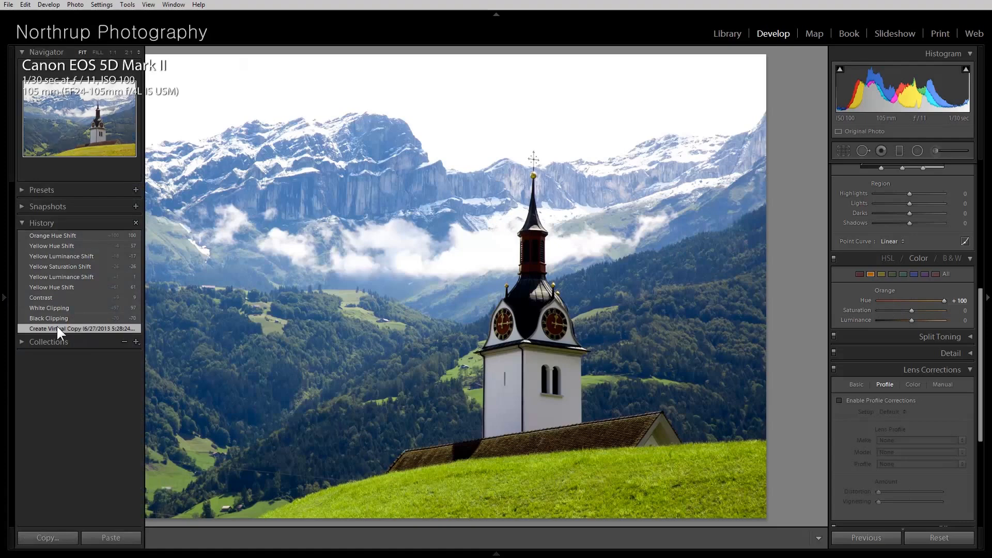
pyautogui.click(57, 327)
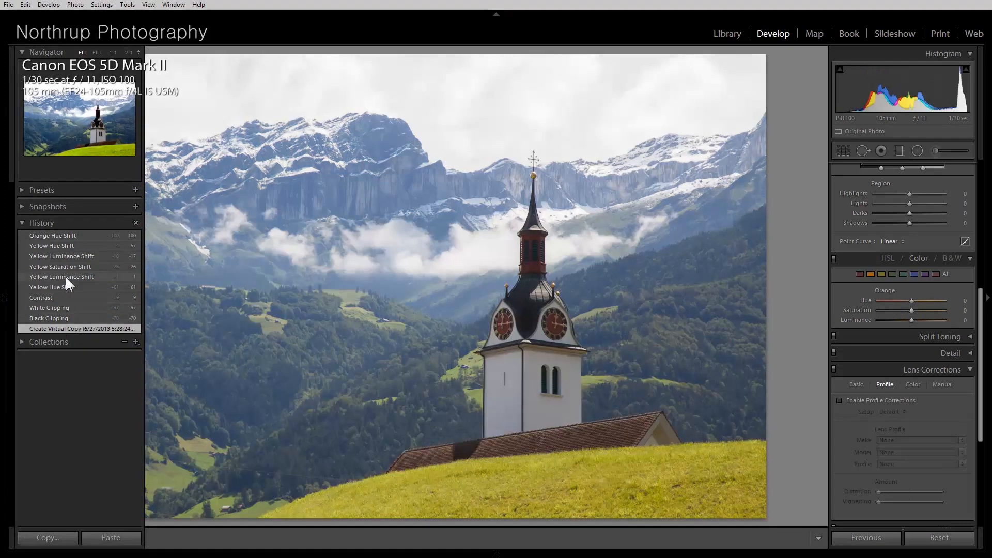
pyautogui.click(70, 235)
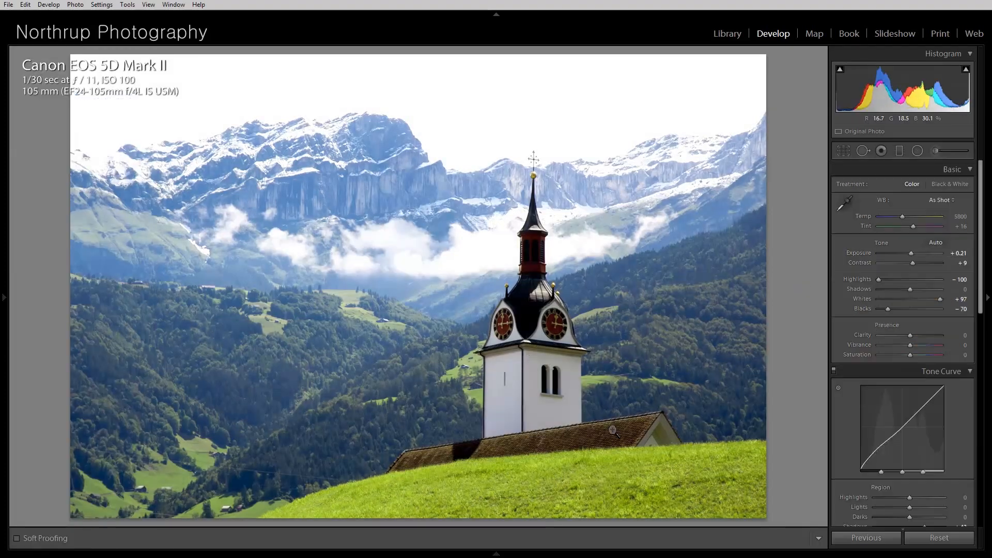
# Compare the dark original and the bright virtual copy of the church photo.
pyautogui.moveTo(501, 554)
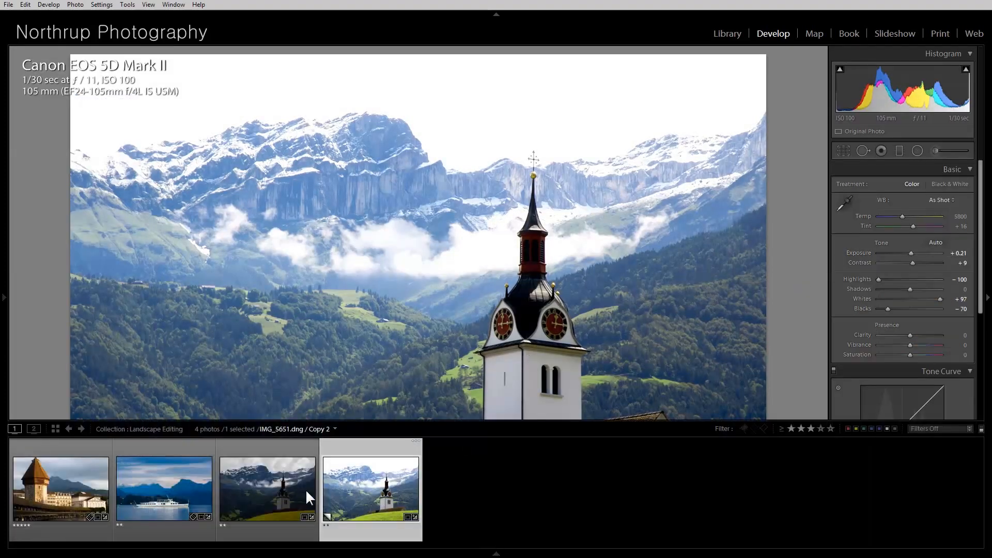
pyautogui.click(281, 488)
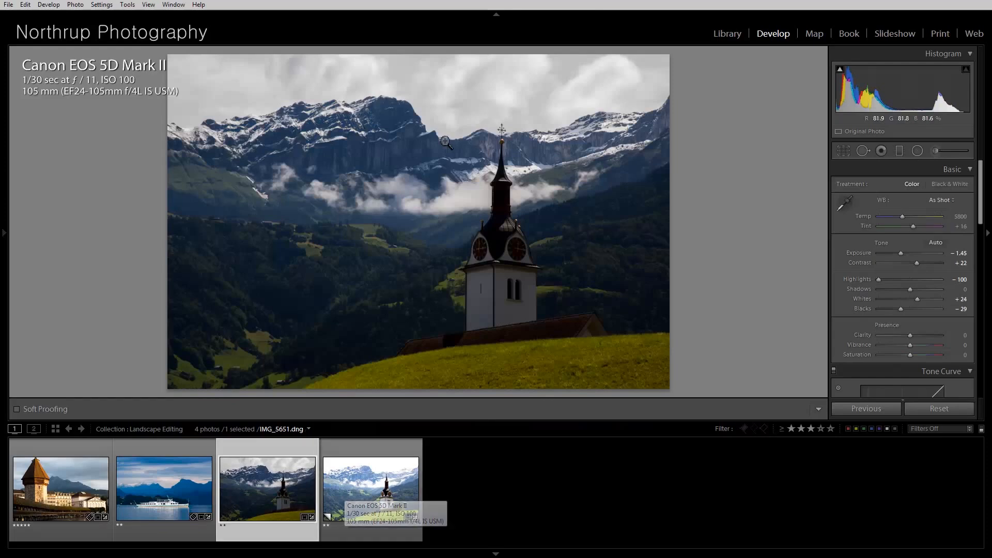
pyautogui.click(377, 510)
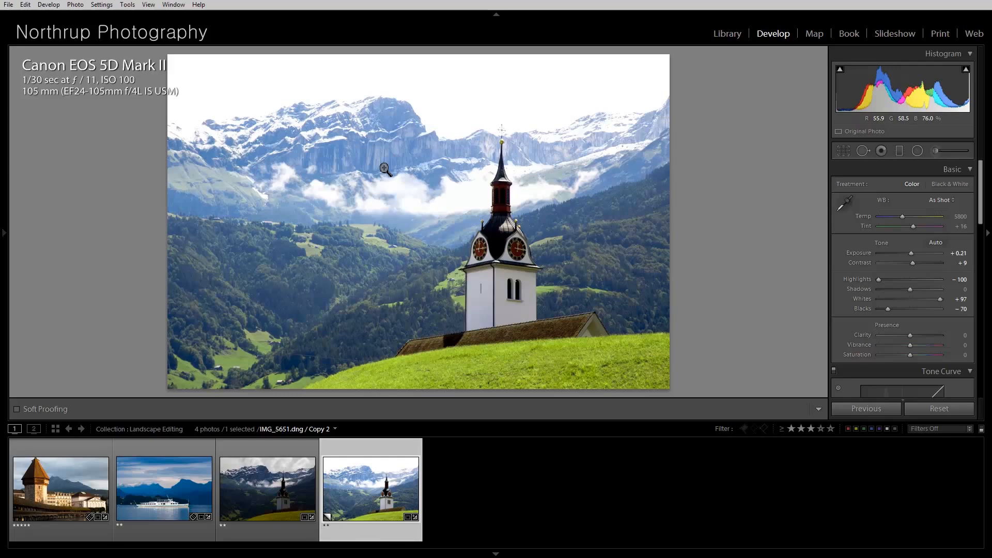
# Select both church versions and open them as layers in Photoshop.
pyautogui.keyDown('ctrl'); pyautogui.click(291, 480); pyautogui.keyUp('ctrl')
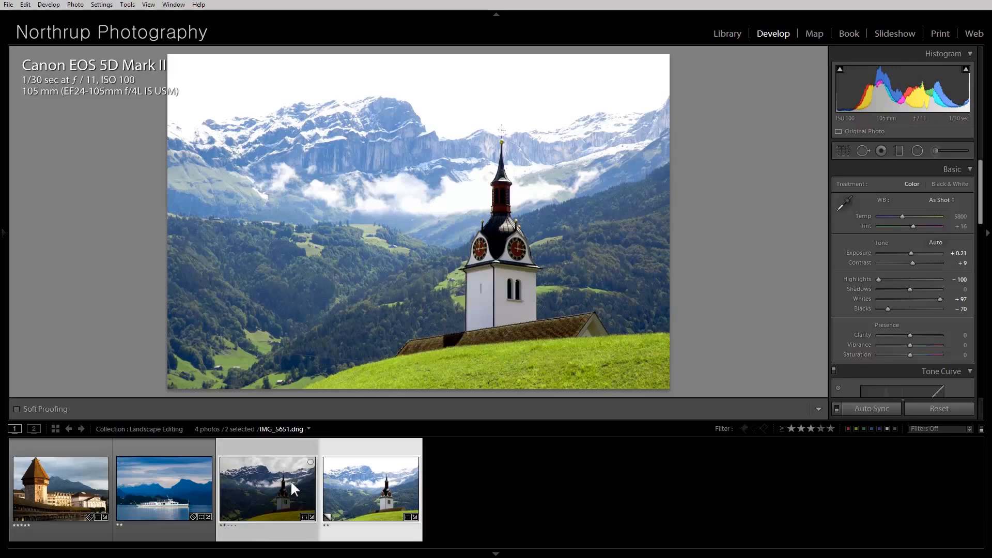
pyautogui.rightClick(291, 482)
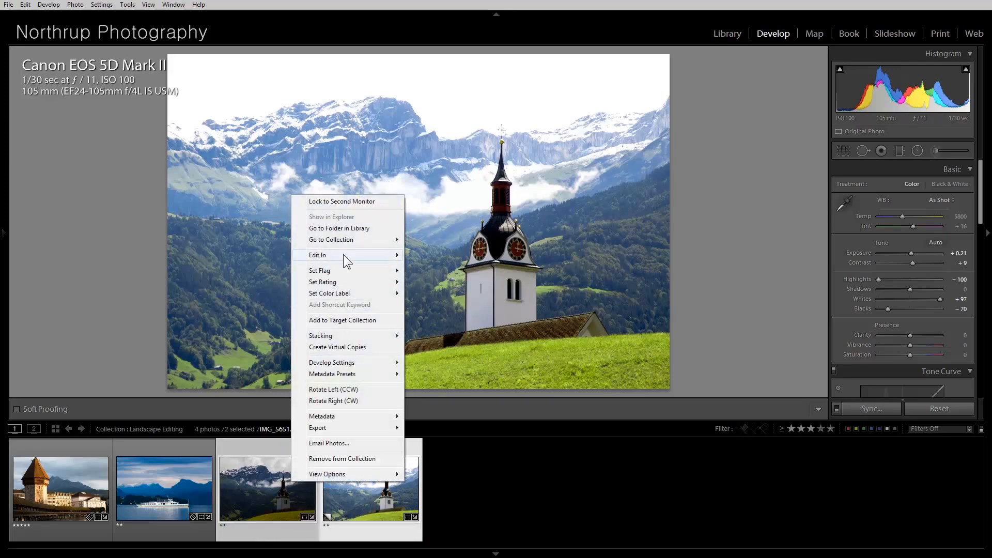
pyautogui.moveTo(343, 251)
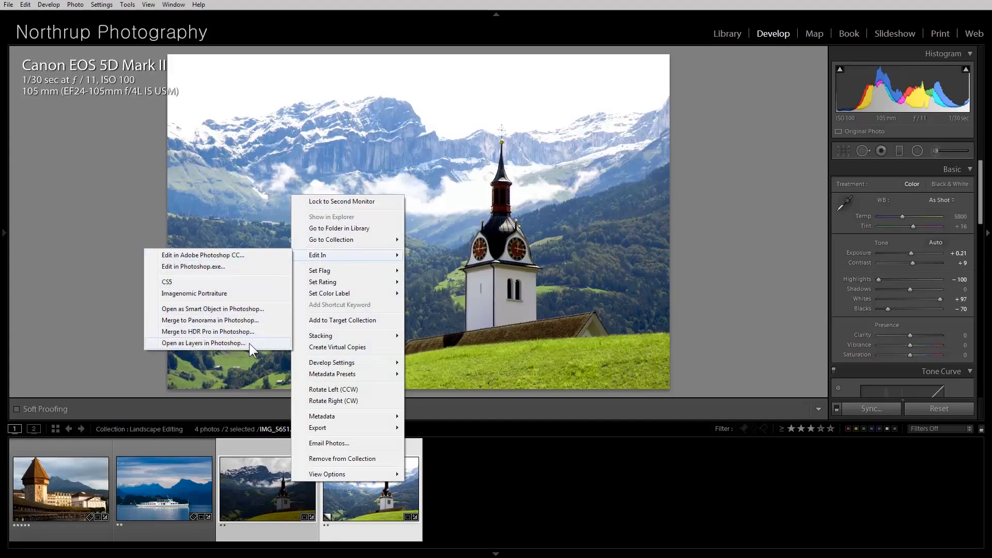
pyautogui.click(250, 344)
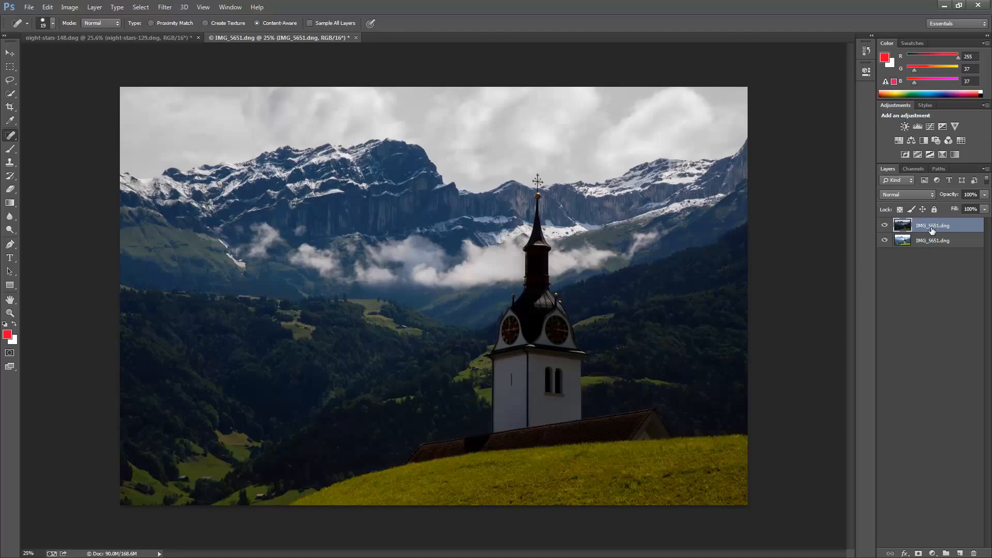
# Compare the two layers by toggling the top one's visibility, then add a layer mask to it.
pyautogui.click(885, 226)
pyautogui.click(884, 225)
pyautogui.click(884, 226)
pyautogui.click(885, 226)
pyautogui.click(918, 554)
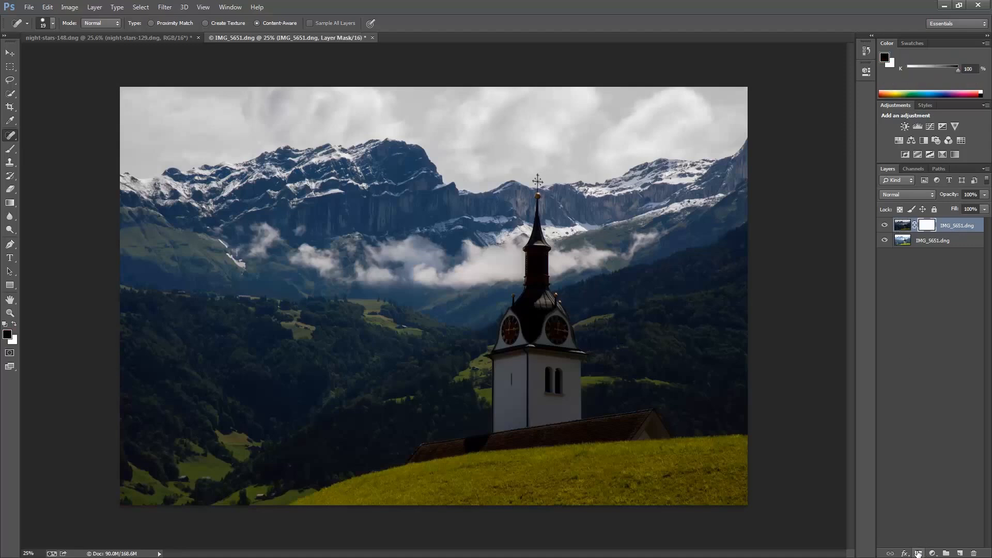
# Select the valley below the mountains with Quick Selection and fill it with black on the mask.
pyautogui.press('w')
pyautogui.moveTo(435, 366)
pyautogui.mouseDown()
pyautogui.moveTo(316, 350)
pyautogui.moveTo(680, 310)
pyautogui.moveTo(139, 229)
pyautogui.moveTo(478, 294)
pyautogui.moveTo(208, 264)
pyautogui.moveTo(433, 330)
pyautogui.moveTo(438, 368)
pyautogui.moveTo(429, 370)
pyautogui.moveTo(718, 228)
pyautogui.moveTo(593, 235)
pyautogui.moveTo(724, 196)
pyautogui.moveTo(672, 204)
pyautogui.mouseUp()
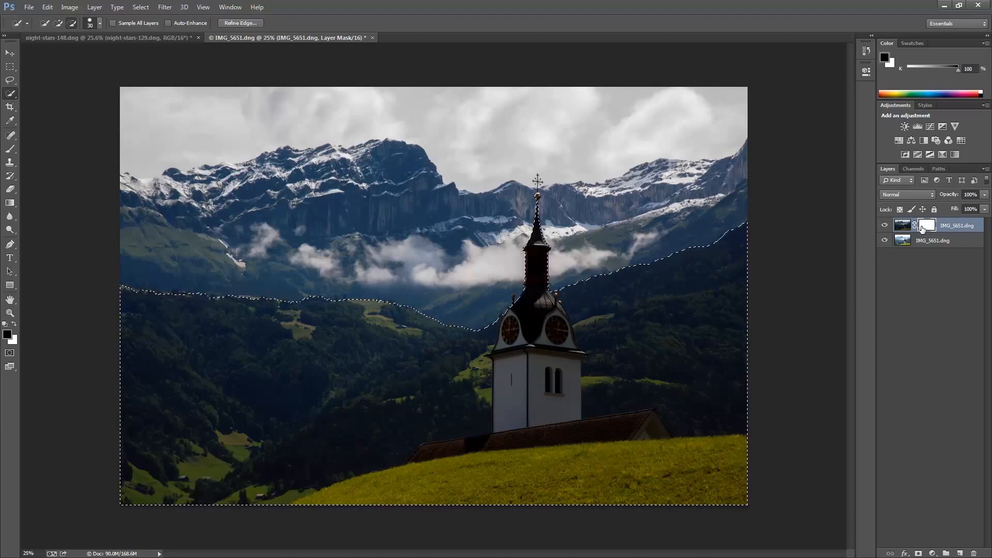
pyautogui.rightClick(13, 202)
pyautogui.click(67, 212)
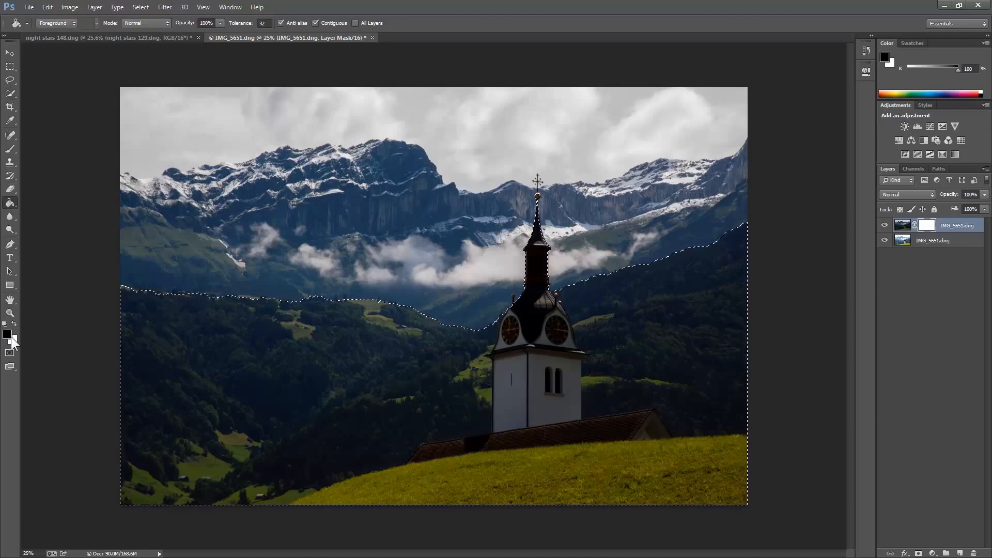
pyautogui.click(156, 319)
pyautogui.hotkey('ctrl', 'd')
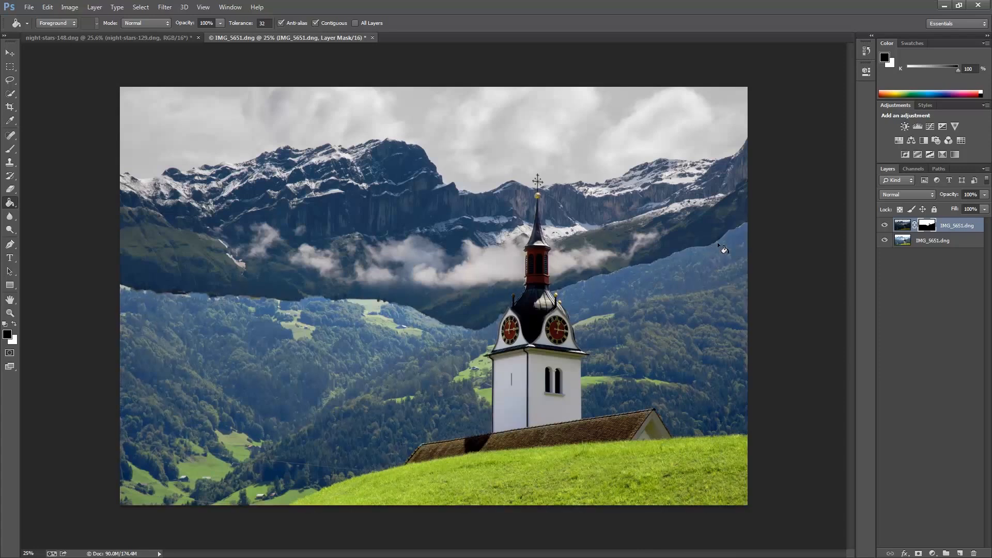
# Select the valley, grass and church with Quick Selection, subtracting and adding areas to refine it.
pyautogui.press('w')
pyautogui.moveTo(310, 482); pyautogui.dragTo(417, 321)
pyautogui.click(59, 24)
pyautogui.moveTo(680, 414)
pyautogui.mouseDown()
pyautogui.moveTo(575, 301)
pyautogui.moveTo(613, 200)
pyautogui.moveTo(605, 281)
pyautogui.moveTo(619, 333)
pyautogui.moveTo(669, 402)
pyautogui.moveTo(624, 348)
pyautogui.moveTo(700, 426)
pyautogui.mouseUp()
pyautogui.click(71, 24)
pyautogui.moveTo(442, 471)
pyautogui.mouseDown()
pyautogui.moveTo(661, 449)
pyautogui.moveTo(556, 431)
pyautogui.moveTo(558, 329)
pyautogui.moveTo(539, 261)
pyautogui.mouseUp()
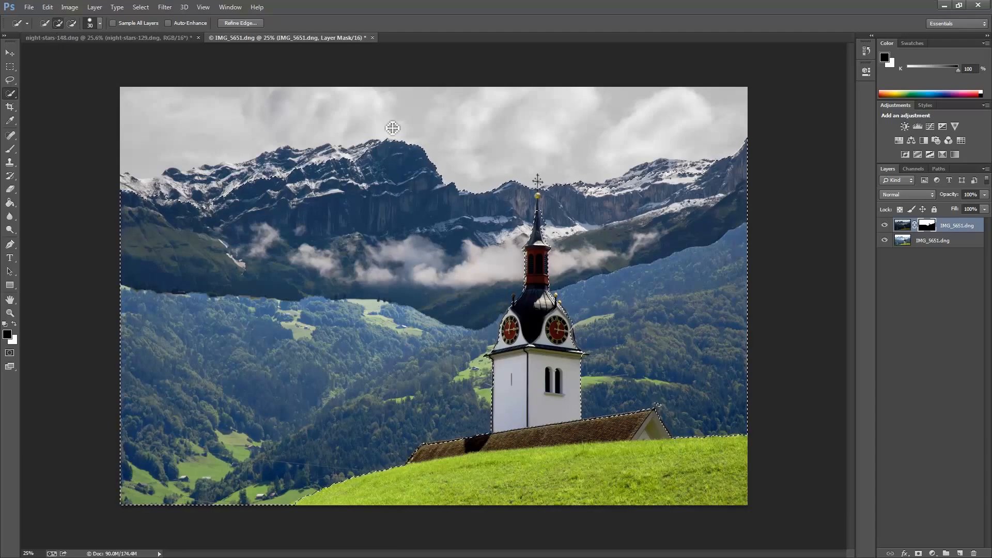
# Draw a vertical gradient on the mask within the selection to blend the hills, then deselect.
pyautogui.click(11, 205)
pyautogui.click(51, 202)
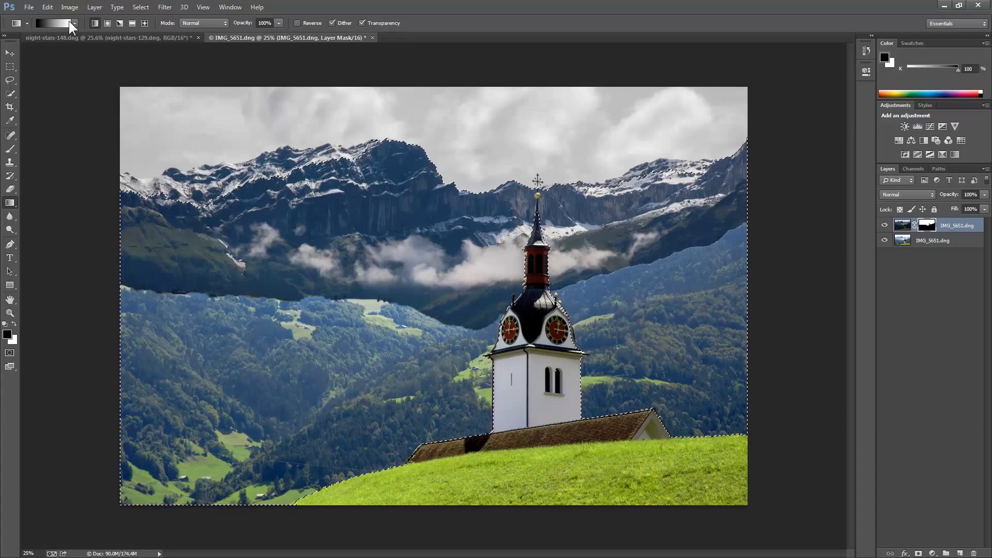
pyautogui.moveTo(377, 395); pyautogui.dragTo(368, 351)
pyautogui.moveTo(376, 345); pyautogui.dragTo(374, 253)
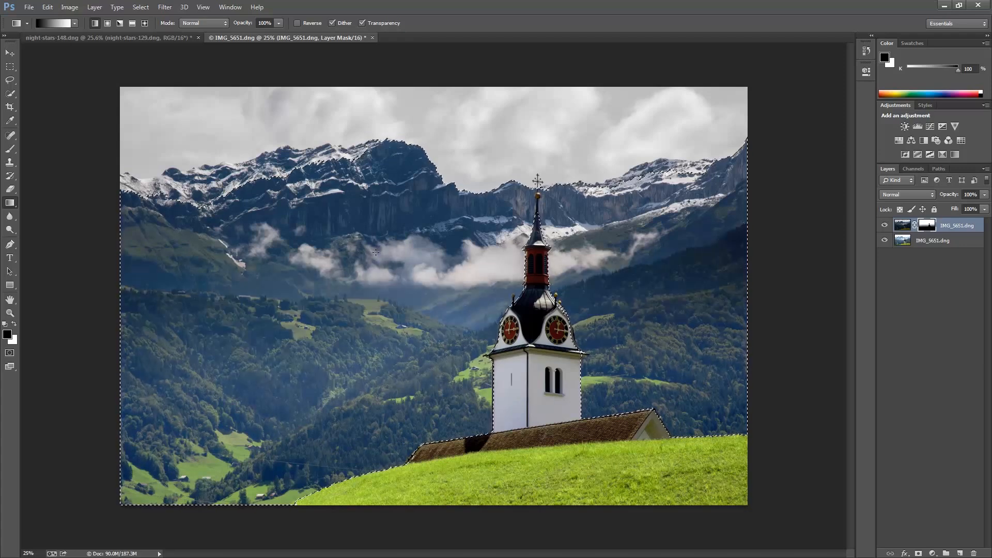
pyautogui.hotkey('ctrl', 'd')
# Select the bottom layer and remove the power line across the valley with a Polygonal Lasso selection and a Content-Aware fill, then deselect.
pyautogui.keyDown('alt'); pyautogui.click(929, 226); pyautogui.keyUp('alt')
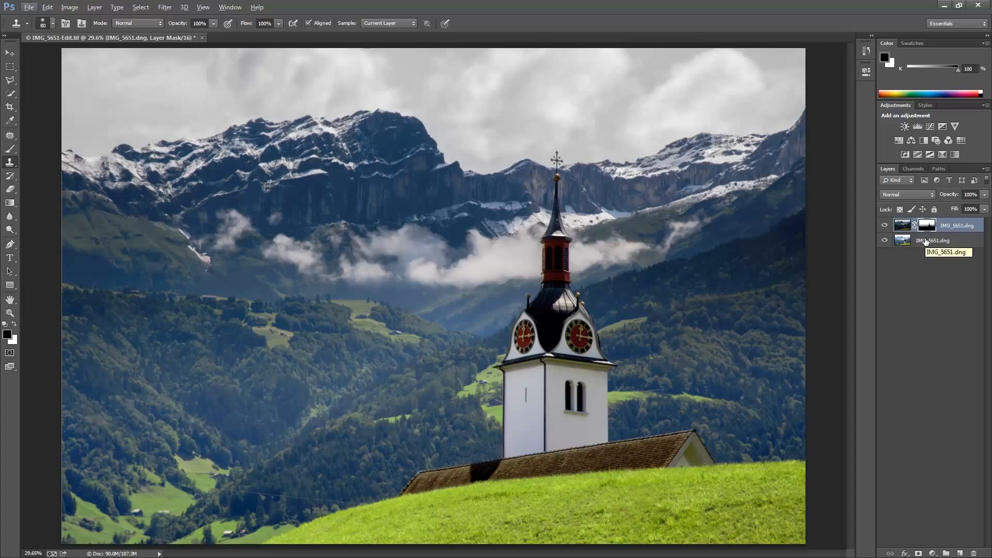
pyautogui.click(926, 241)
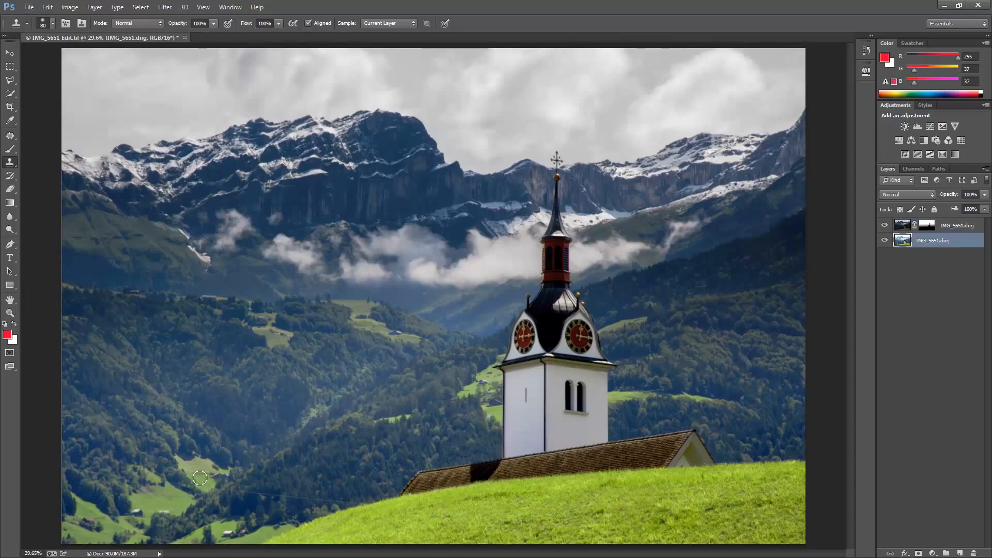
pyautogui.hotkey('ctrl', '+')
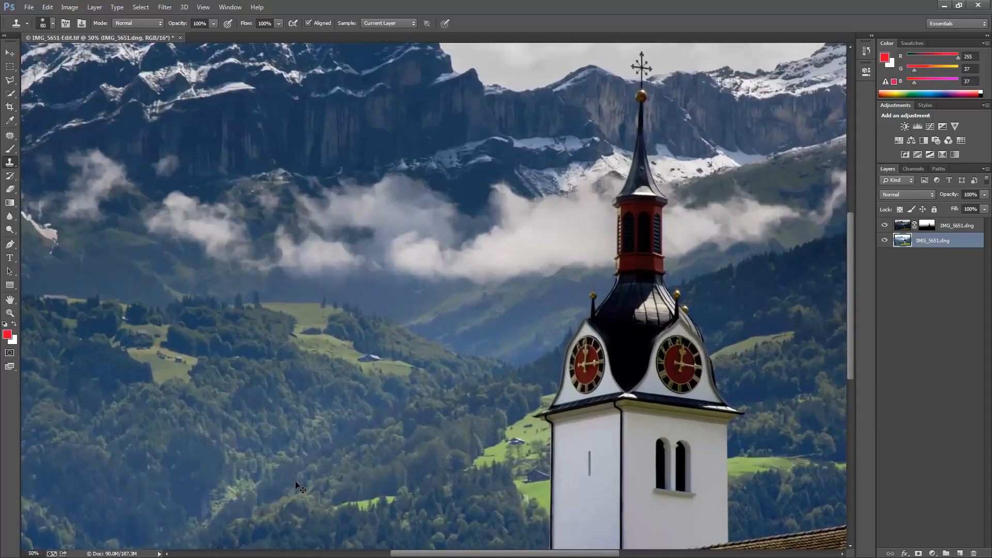
pyautogui.hotkey('ctrl', '+')
pyautogui.moveTo(200, 468); pyautogui.dragTo(466, 218)
pyautogui.moveTo(320, 306)
pyautogui.mouseDown()
pyautogui.moveTo(589, 222)
pyautogui.moveTo(522, 223)
pyautogui.mouseUp()
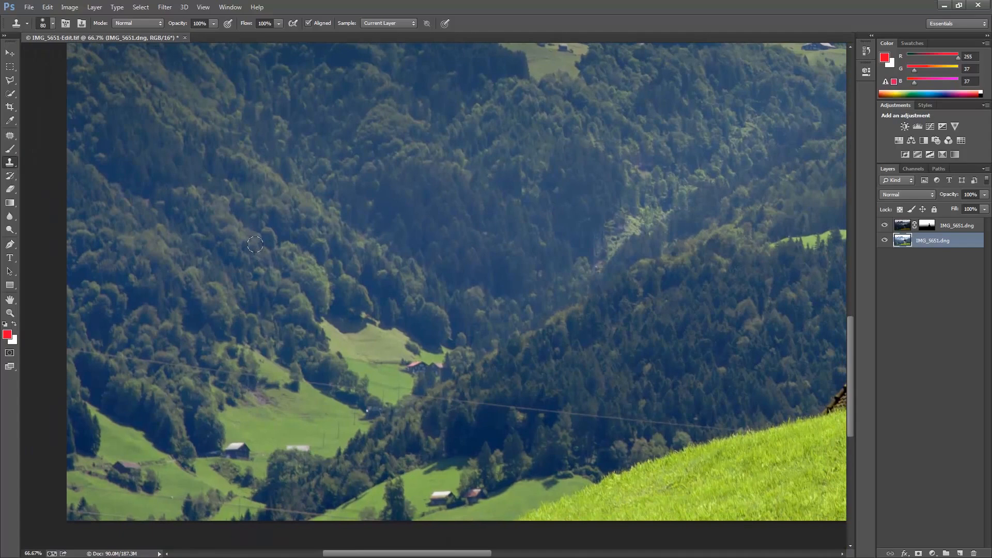
pyautogui.click(14, 82)
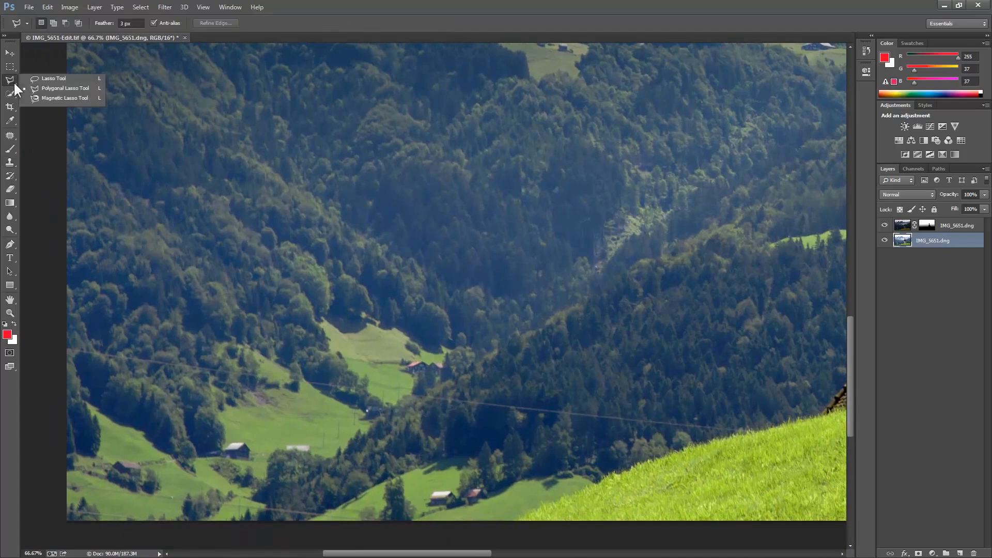
pyautogui.click(95, 87)
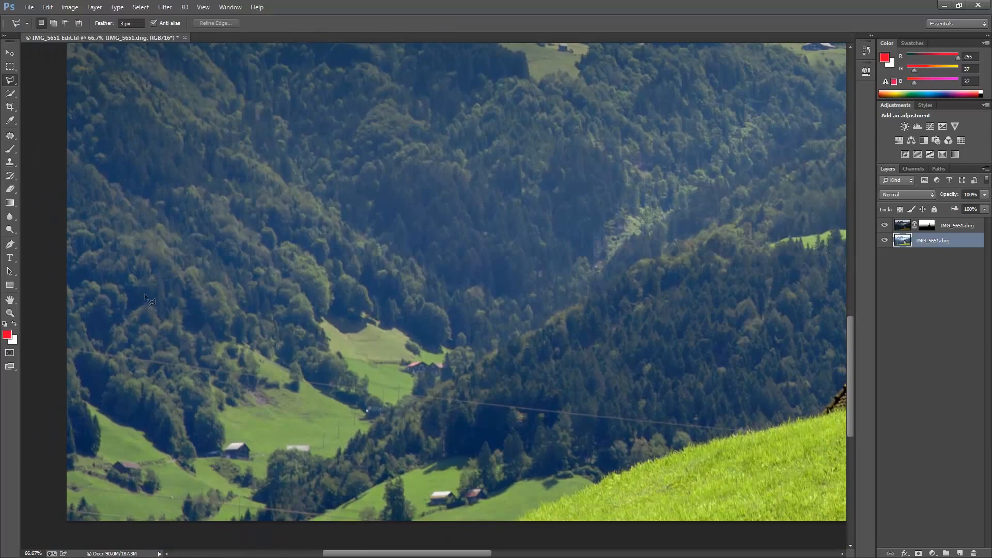
pyautogui.click(62, 344)
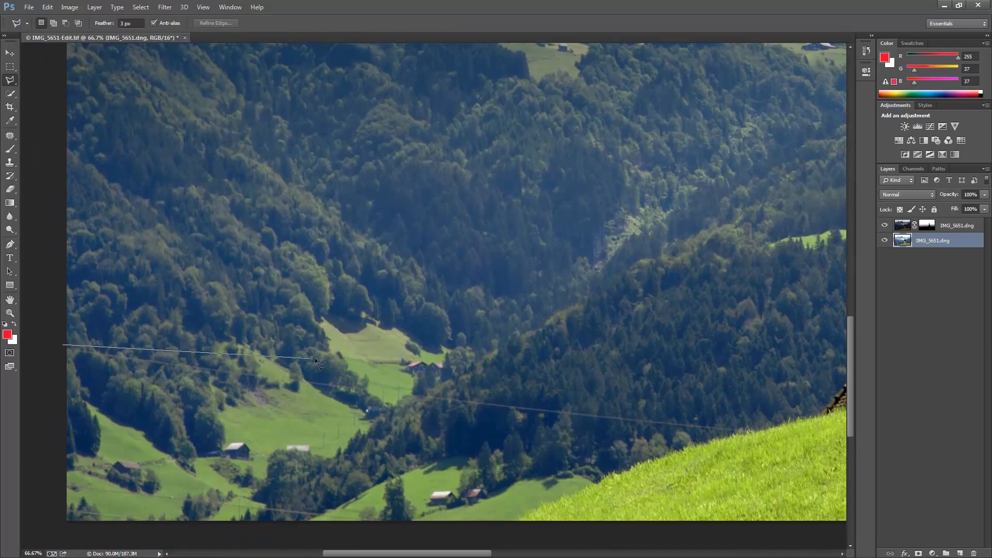
pyautogui.click(766, 431)
pyautogui.click(744, 436)
pyautogui.doubleClick(62, 356)
pyautogui.hotkey('shift', 'BackSpace')
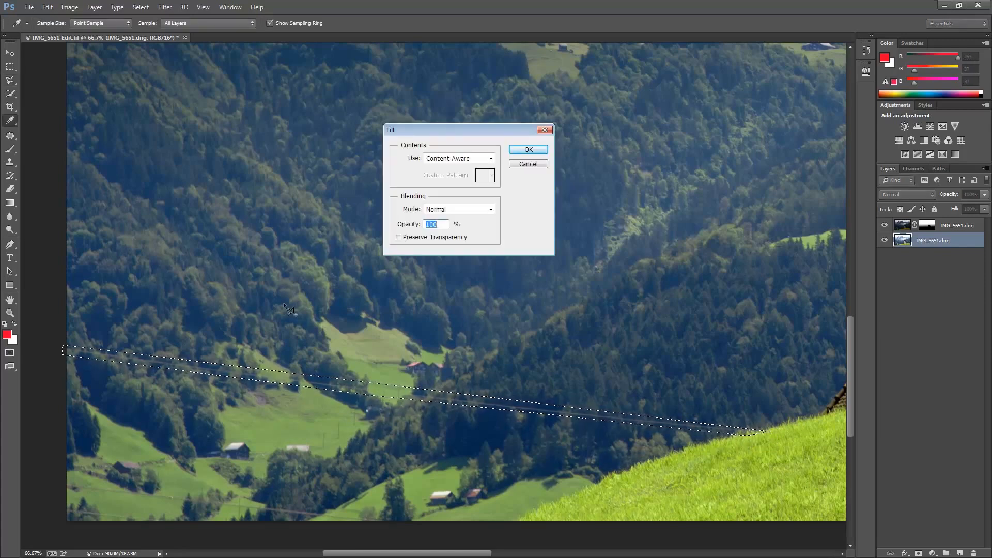
pyautogui.click(528, 149)
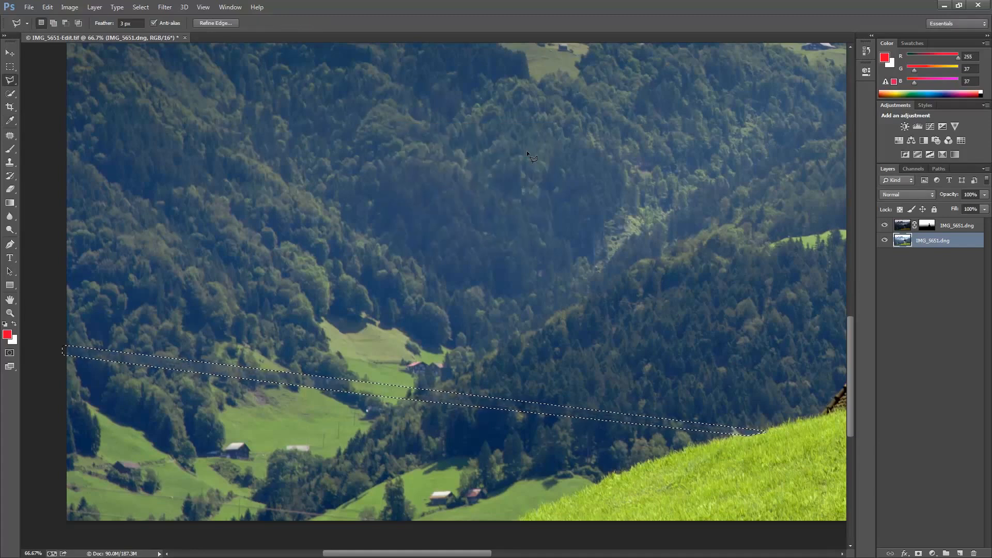
pyautogui.hotkey('ctrl', 'd')
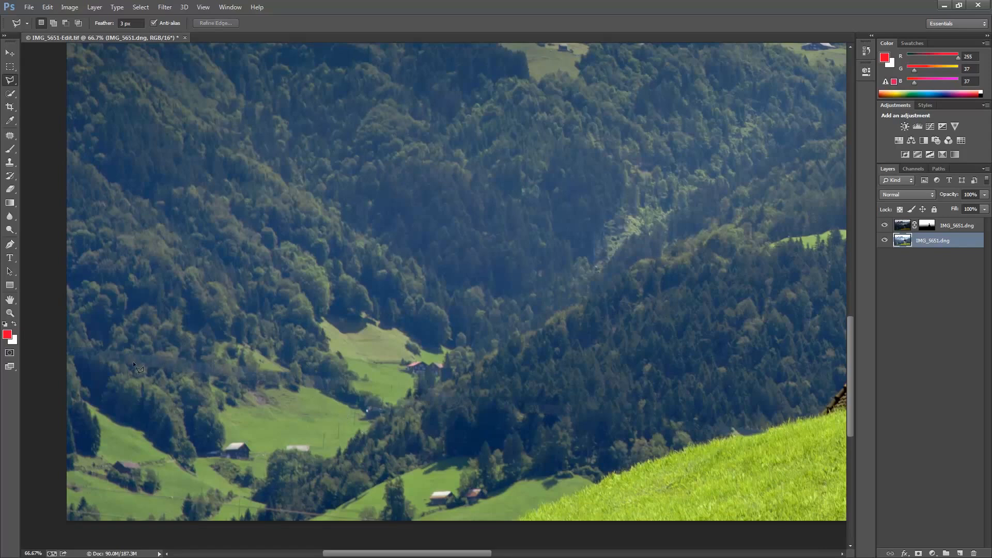
# Clone over the remaining power line near the left edge with the Clone Stamp tool.
pyautogui.press('s')
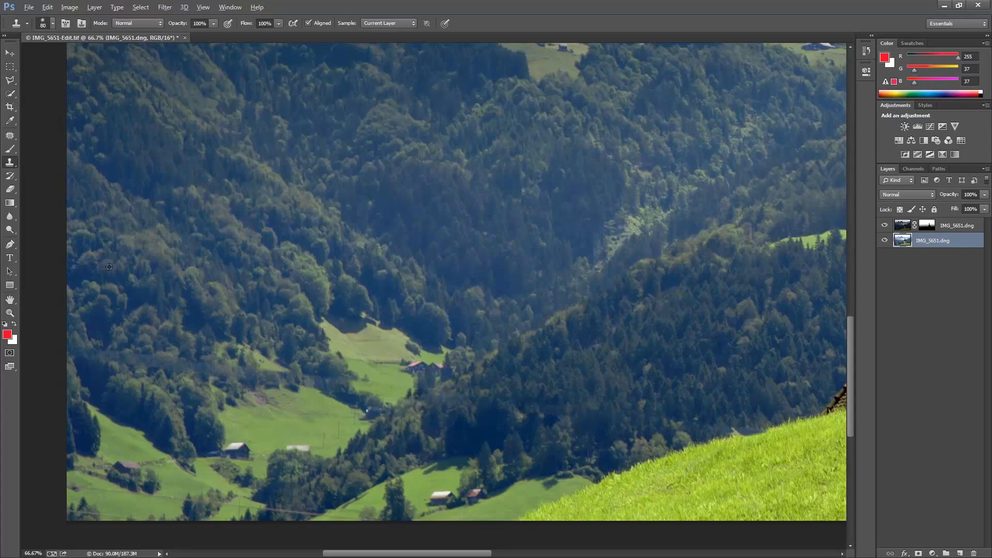
pyautogui.press('alt')
pyautogui.keyDown('alt'); pyautogui.click(161, 329); pyautogui.keyUp('alt')
pyautogui.moveTo(135, 351); pyautogui.dragTo(102, 352)
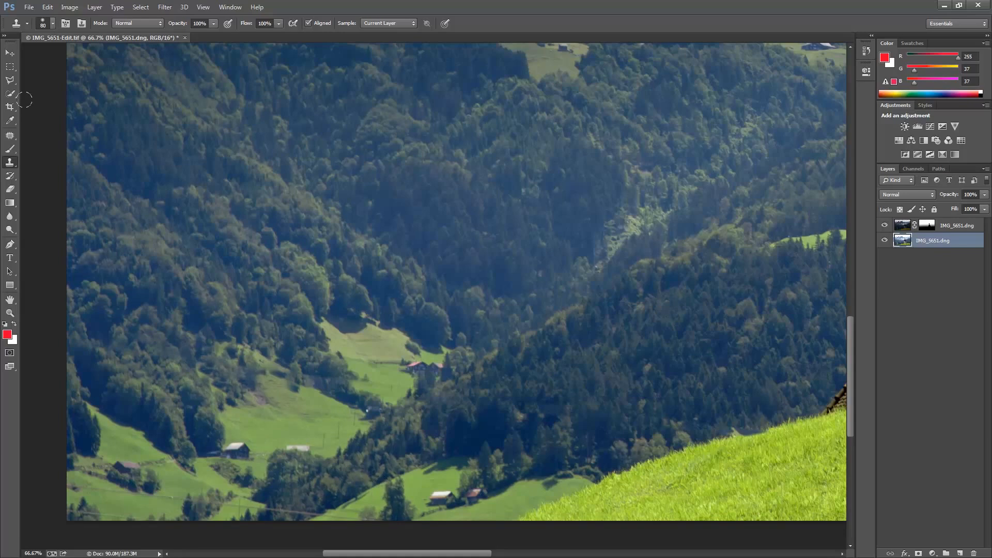
# Switch to Lightroom's Library and compare the edited TIFF with the original DNG.
pyautogui.click(11, 79)
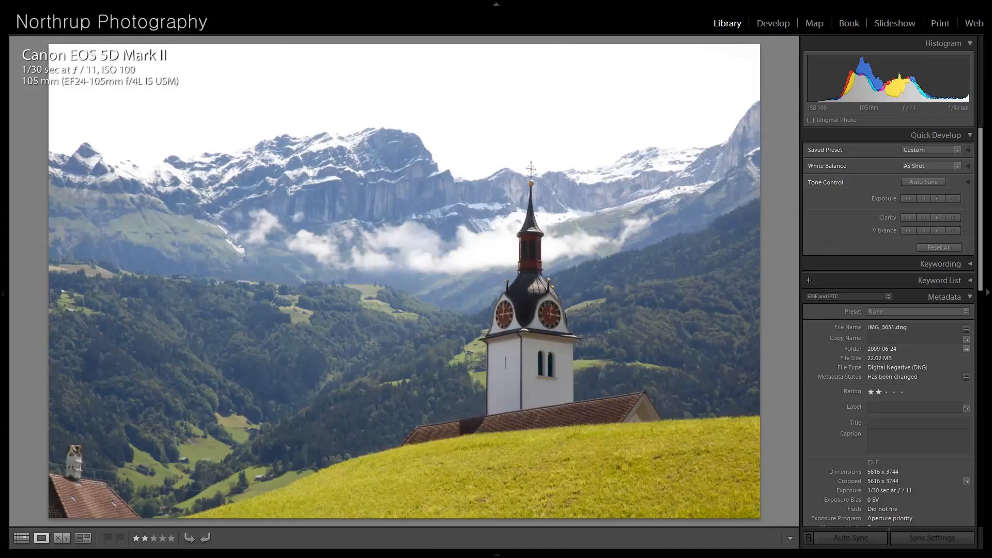
pyautogui.press('Right')
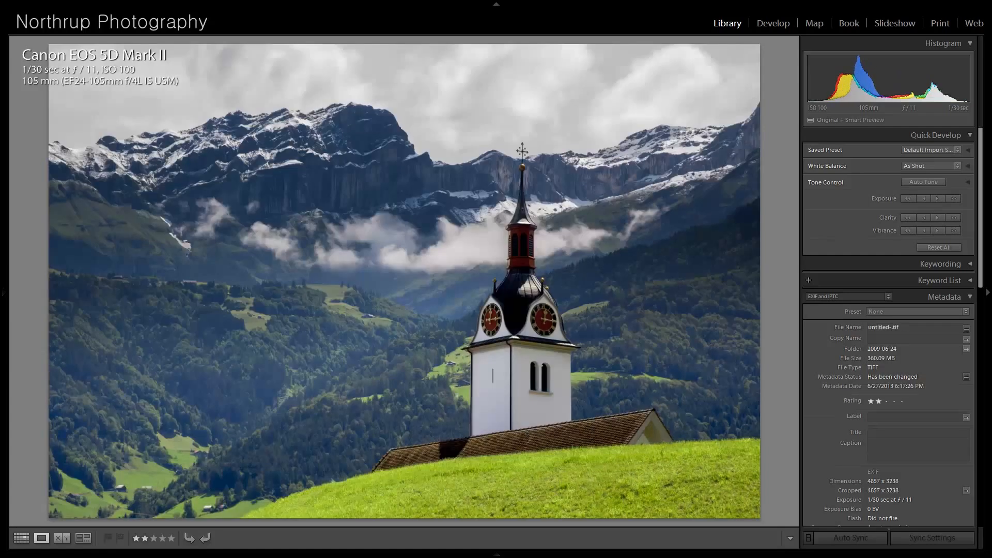
pyautogui.press('Left')
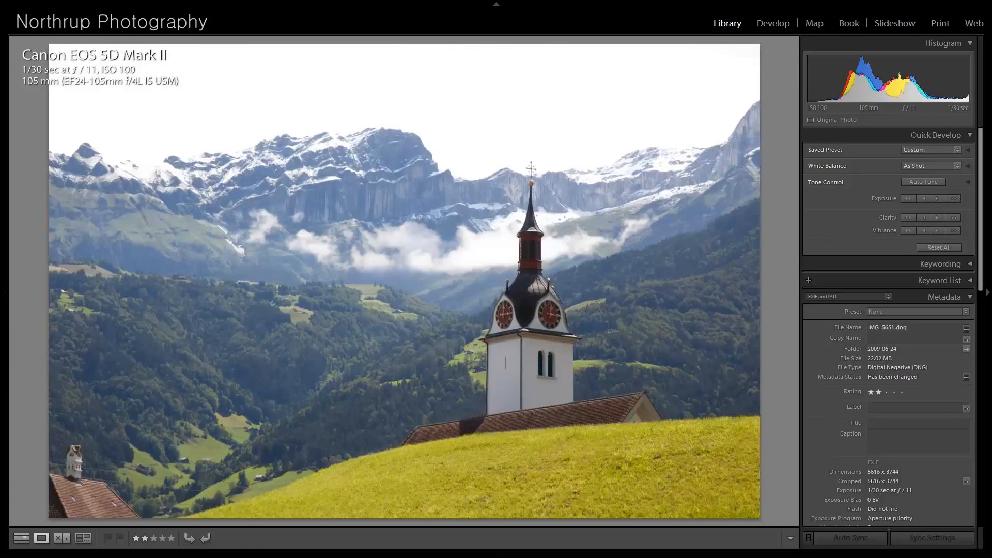